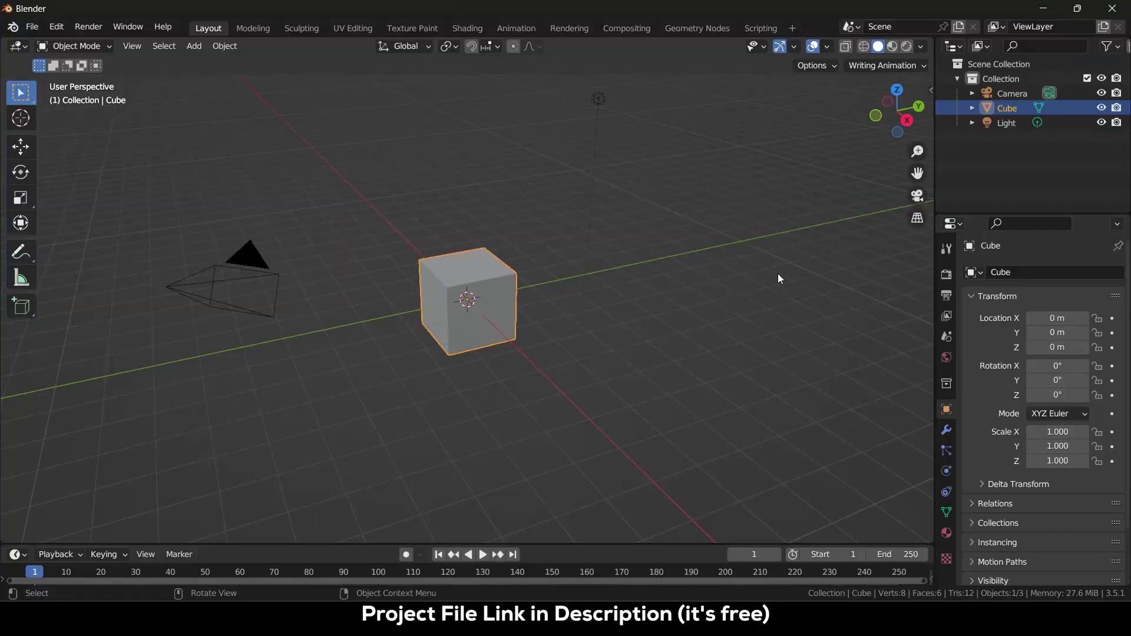
Step: Delete all default objects and add a cylinder, viewed from the top
key("a")
key("x")
left_click(778, 274)
key("KP_7")
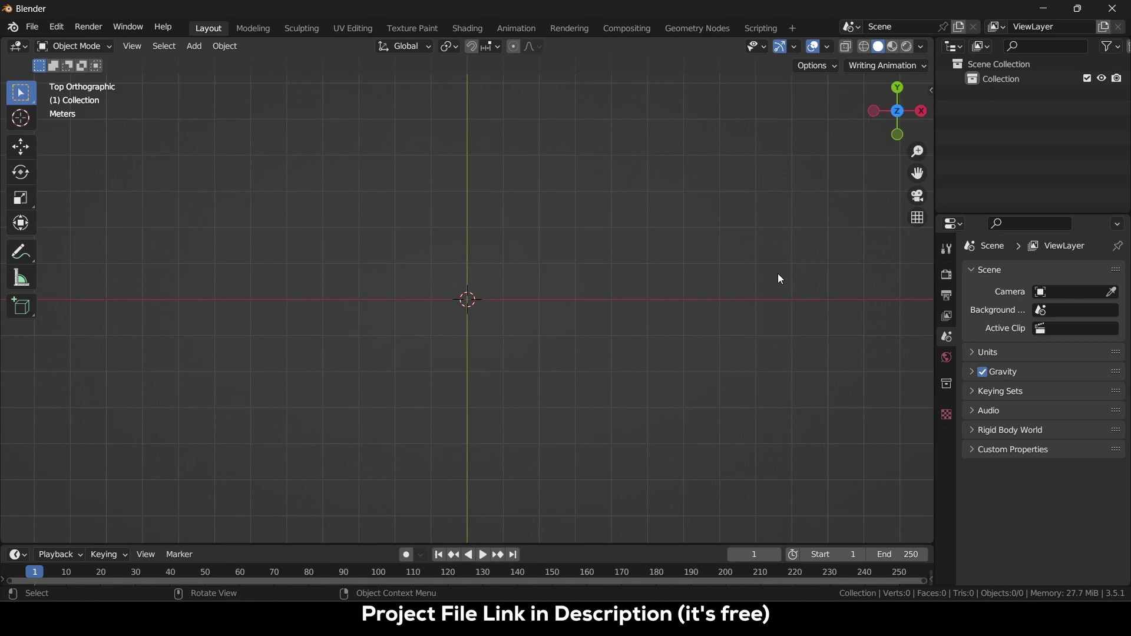
left_click(185, 49)
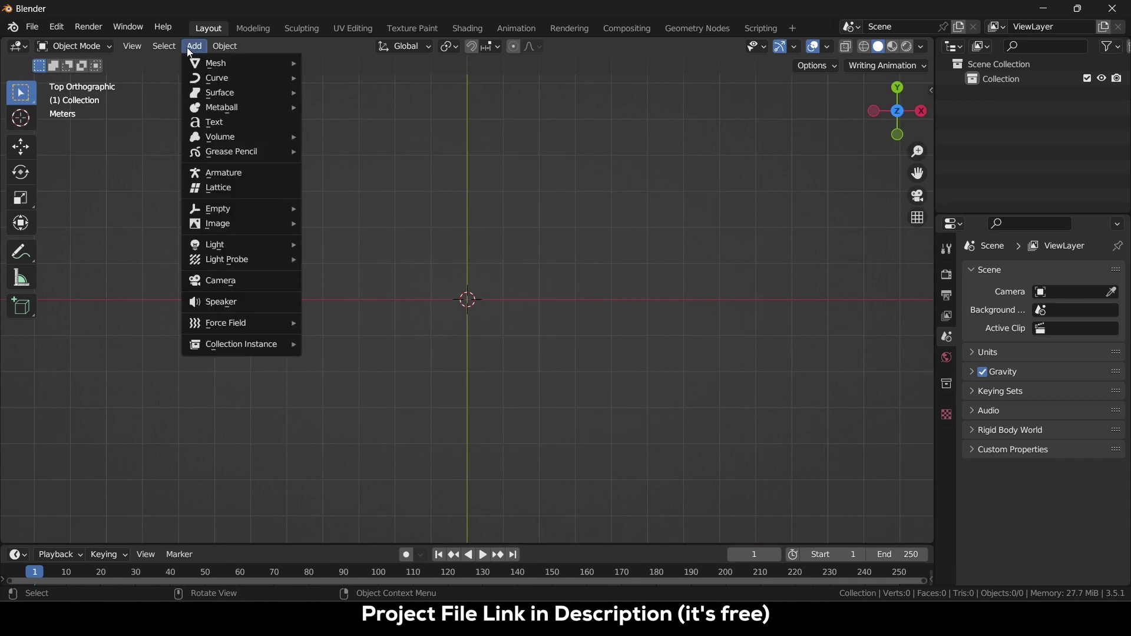
mouse_move(199, 64)
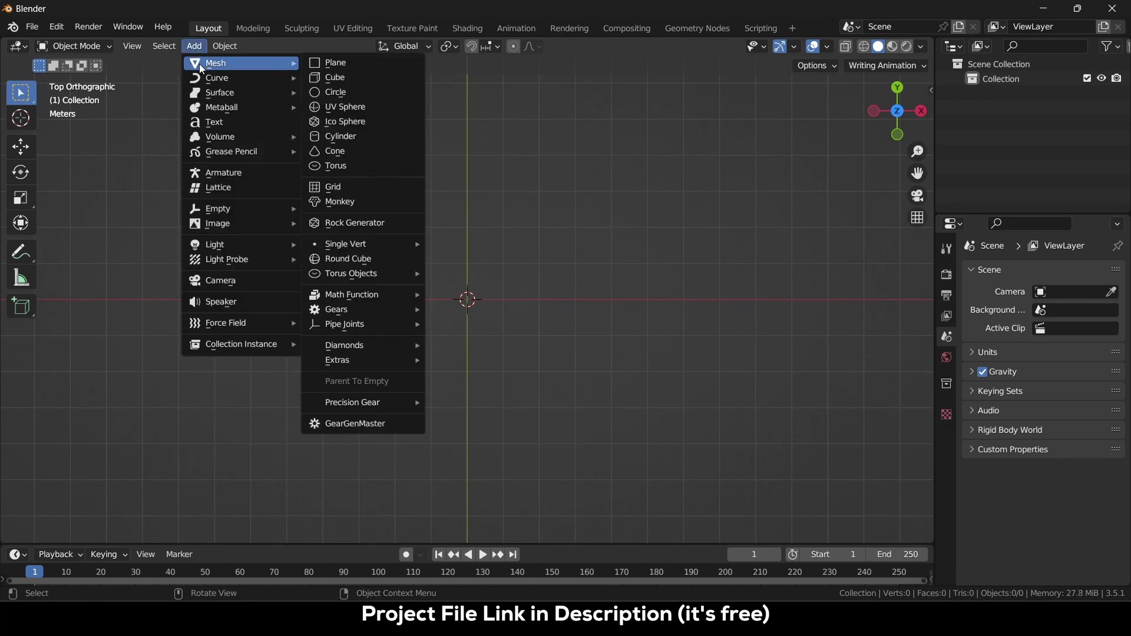
left_click(356, 136)
middle_click_drag(471, 370, 503, 332)
scroll(503, 330, "up", 2)
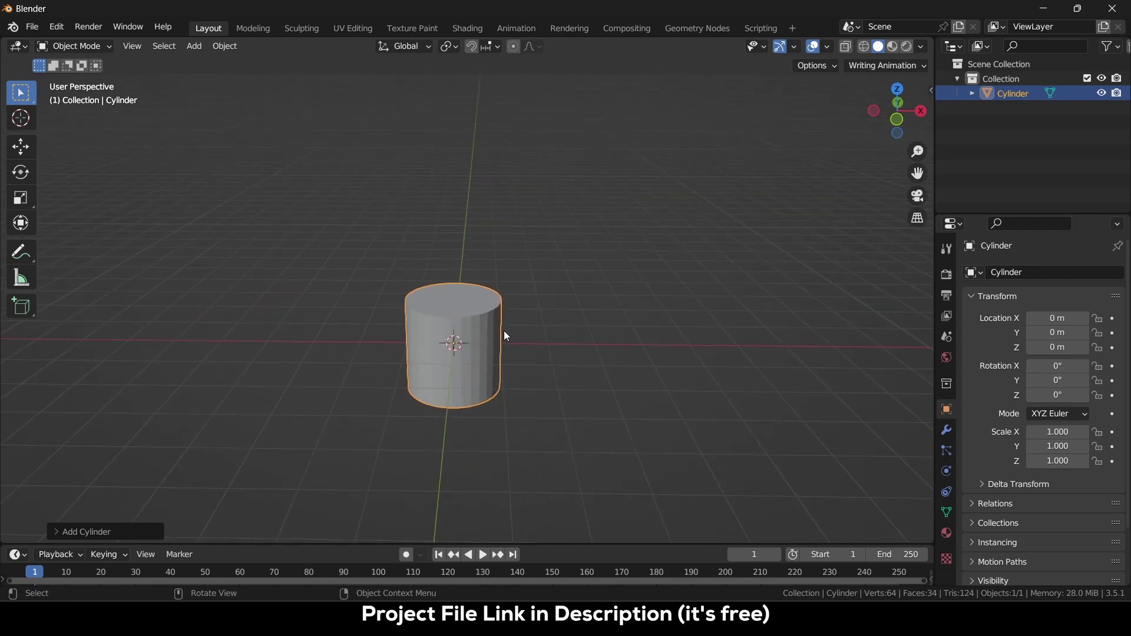
Step: Scale the cylinder by 2 along Z and apply the scale
key("s")
key("z")
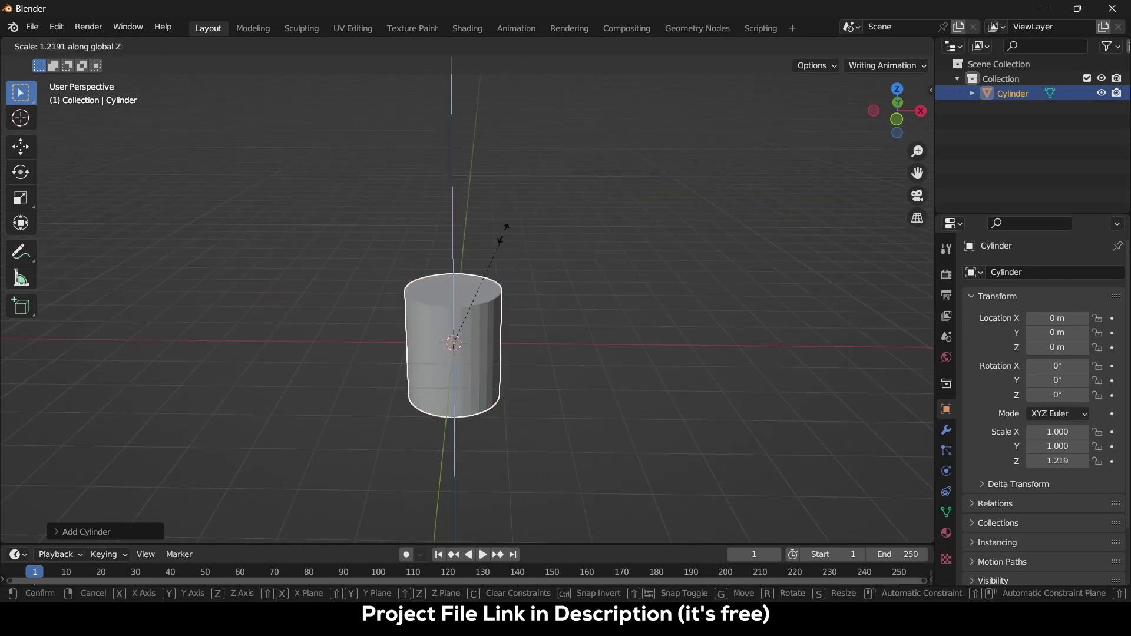
key("2")
key("Return")
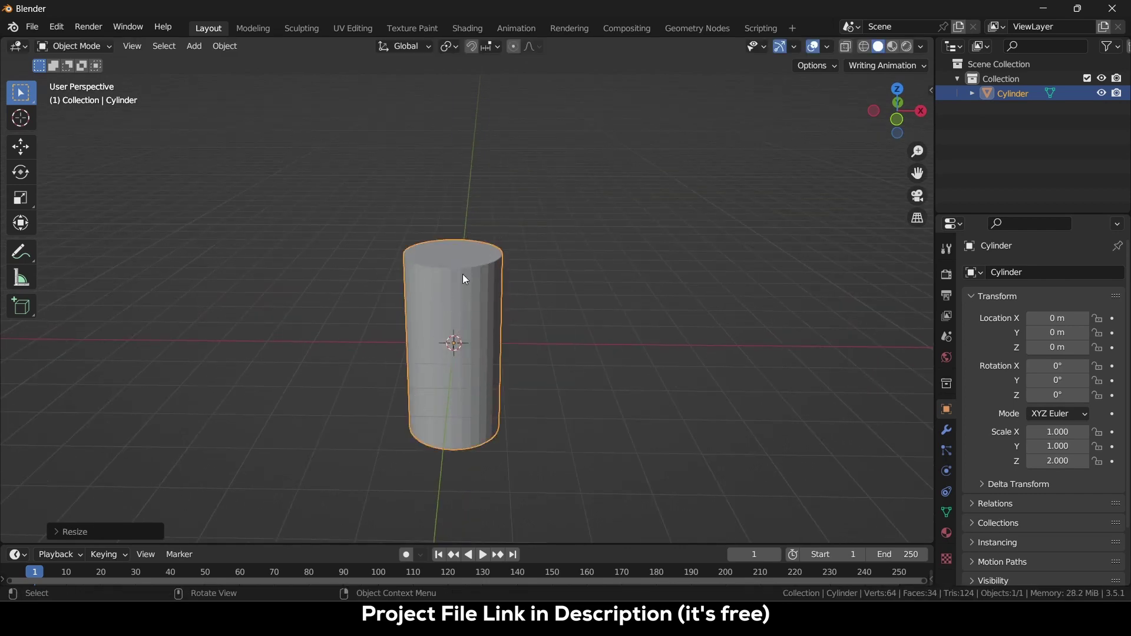
key("ctrl+a")
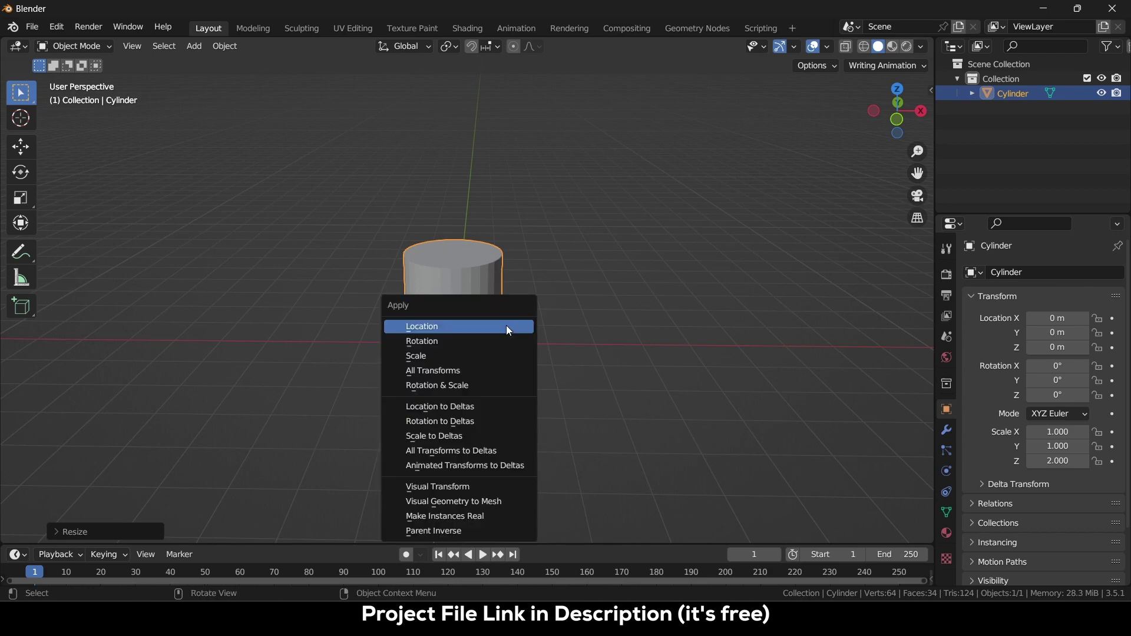
left_click(505, 355)
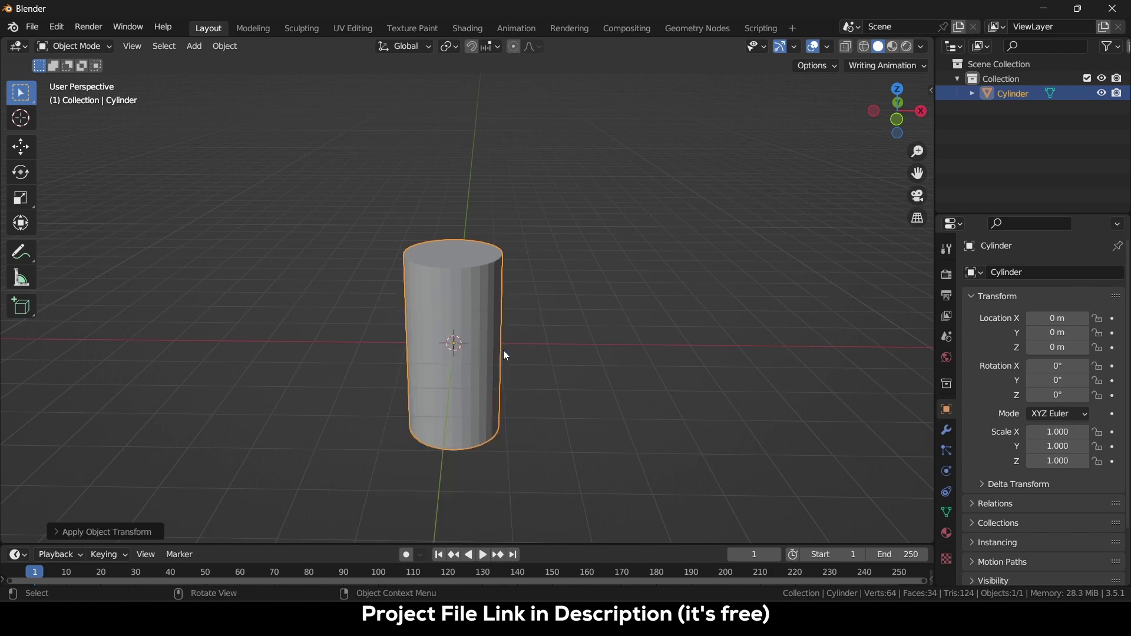
Step: Shade the cylinder smooth and enable Auto Smooth under Normals
right_click(471, 303)
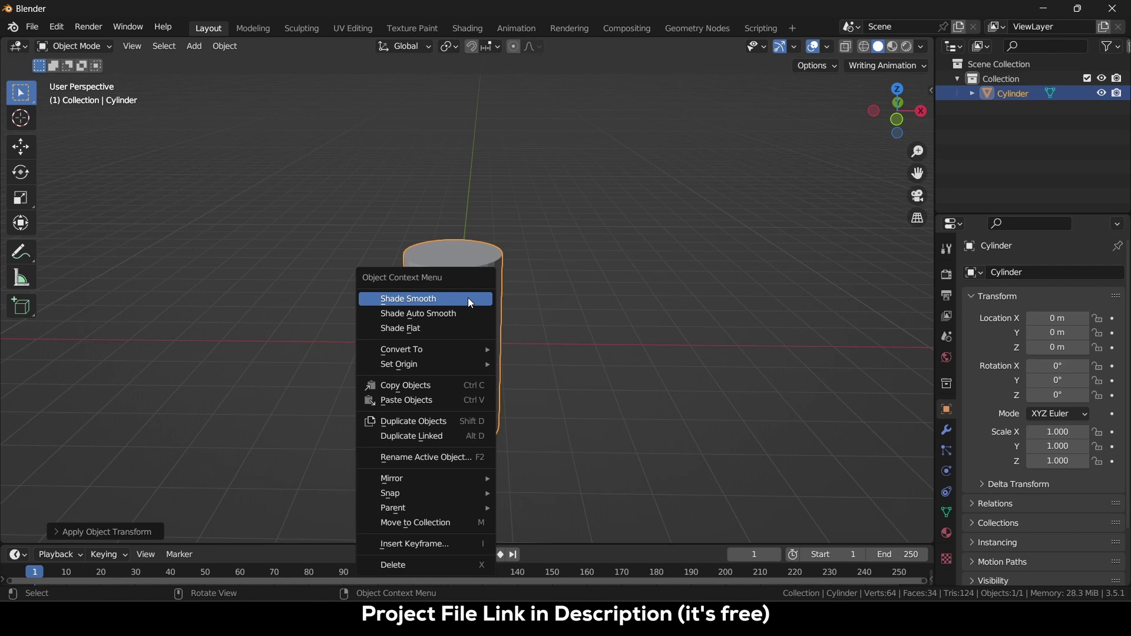
left_click(468, 298)
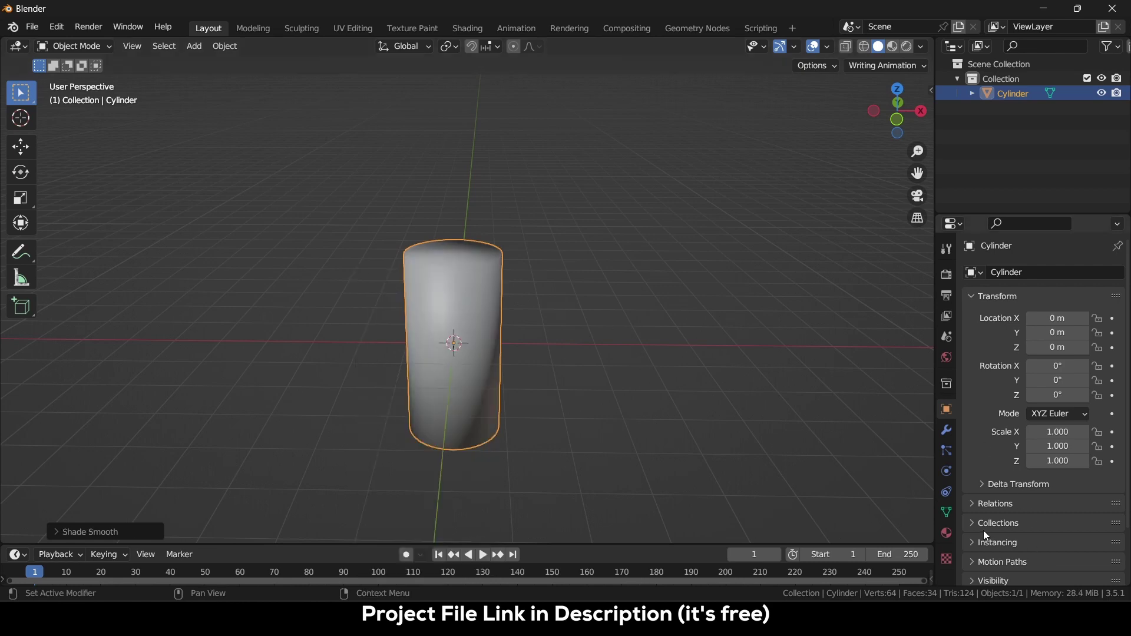
left_click(948, 514)
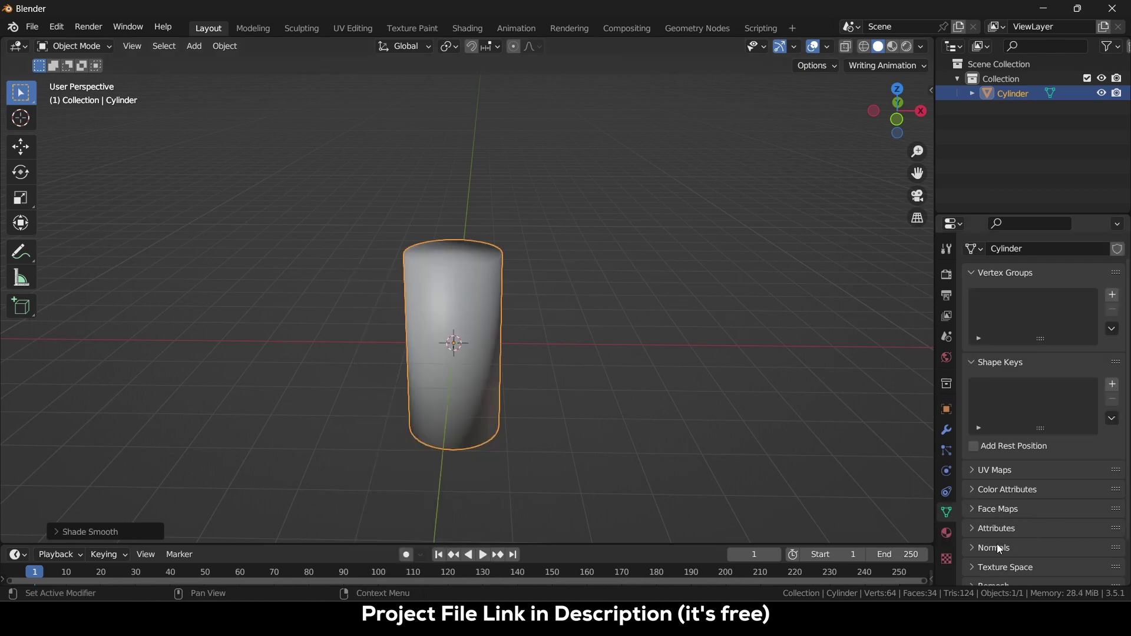
left_click(998, 545)
left_click(1031, 570)
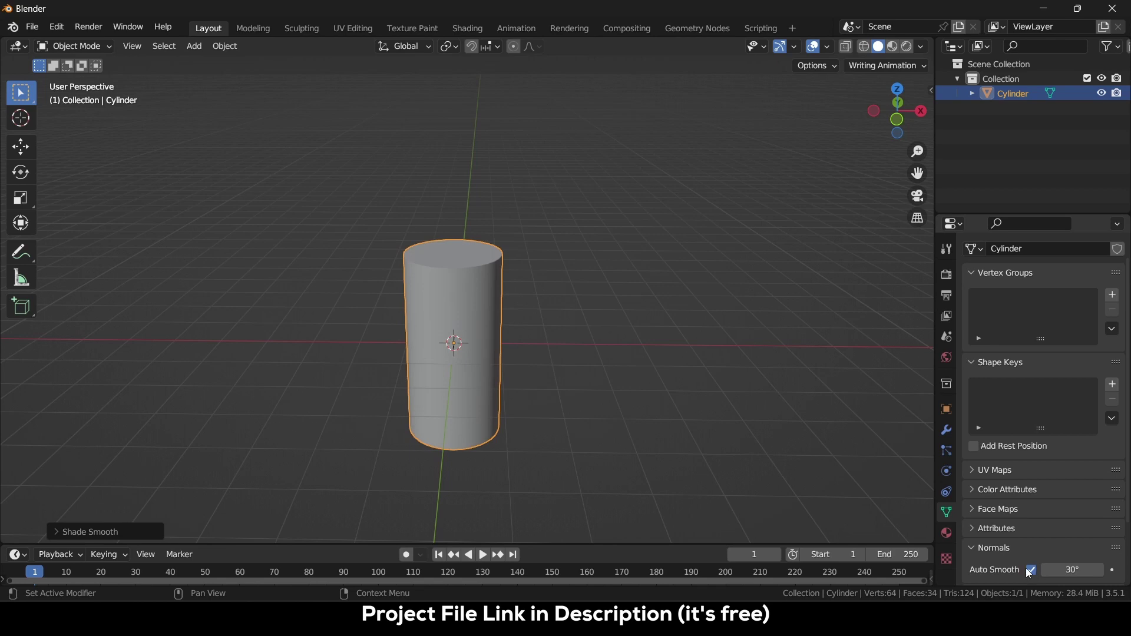
Step: Add an Array modifier to the cylinder with X factor 2 and count 5
left_click(702, 371)
key("KP_7")
left_click(461, 285)
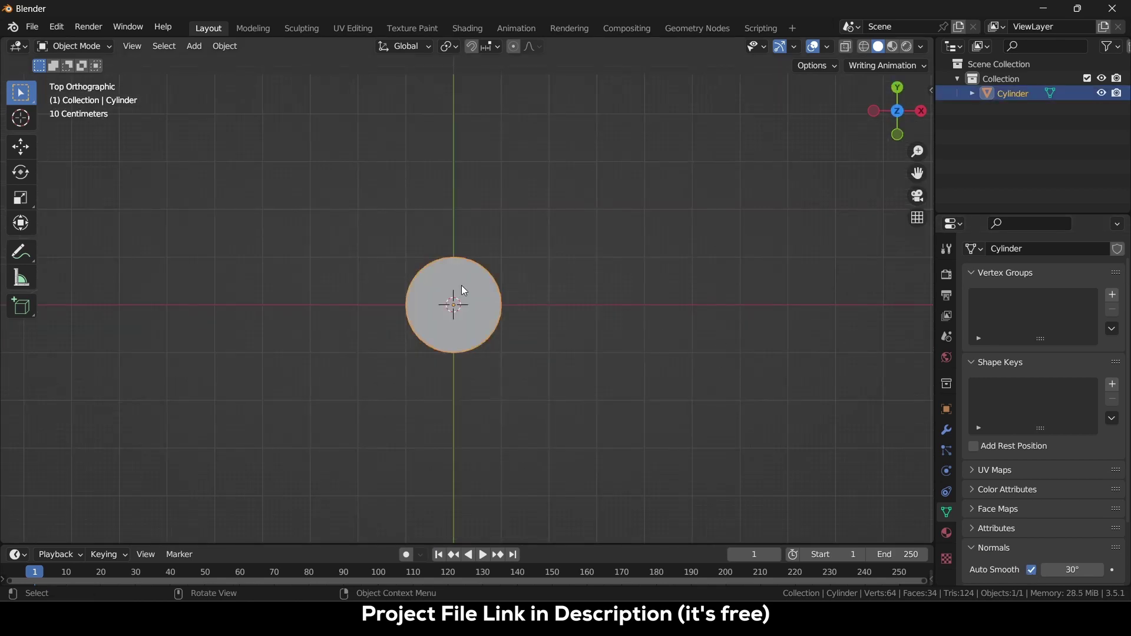
left_click(946, 430)
left_click(1089, 272)
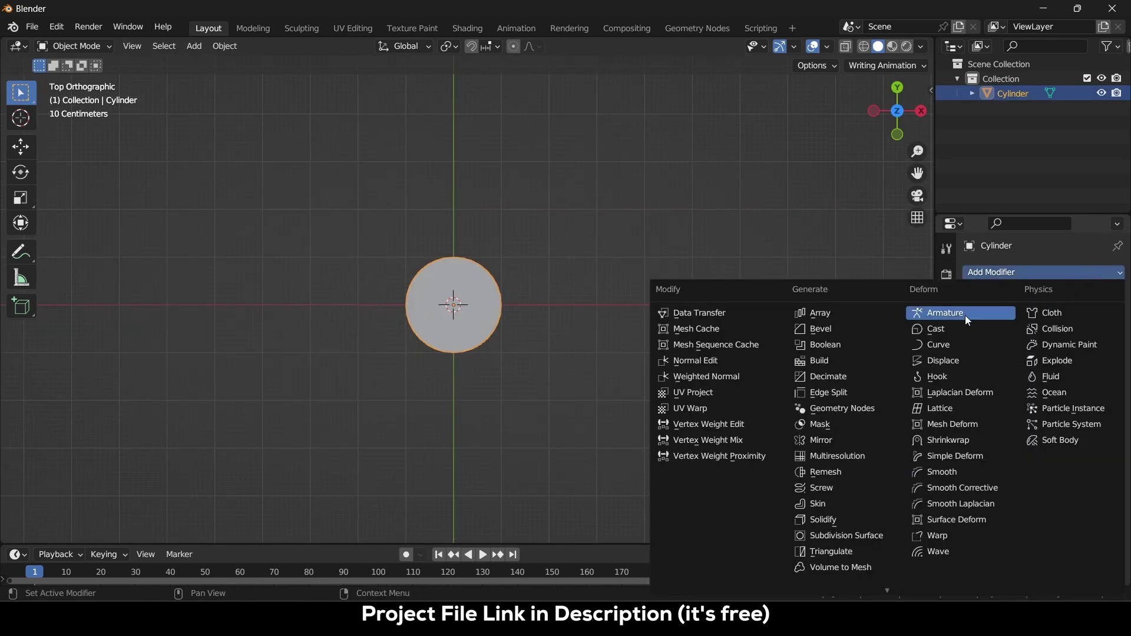
left_click(835, 317)
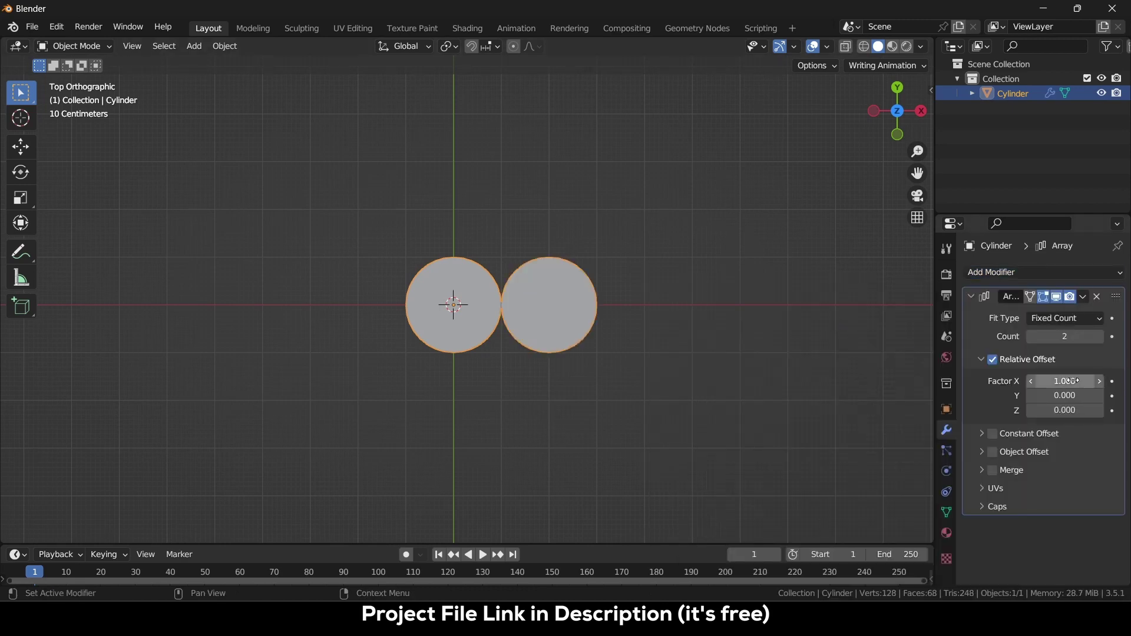
double_click(1067, 382)
type("2")
key("Return")
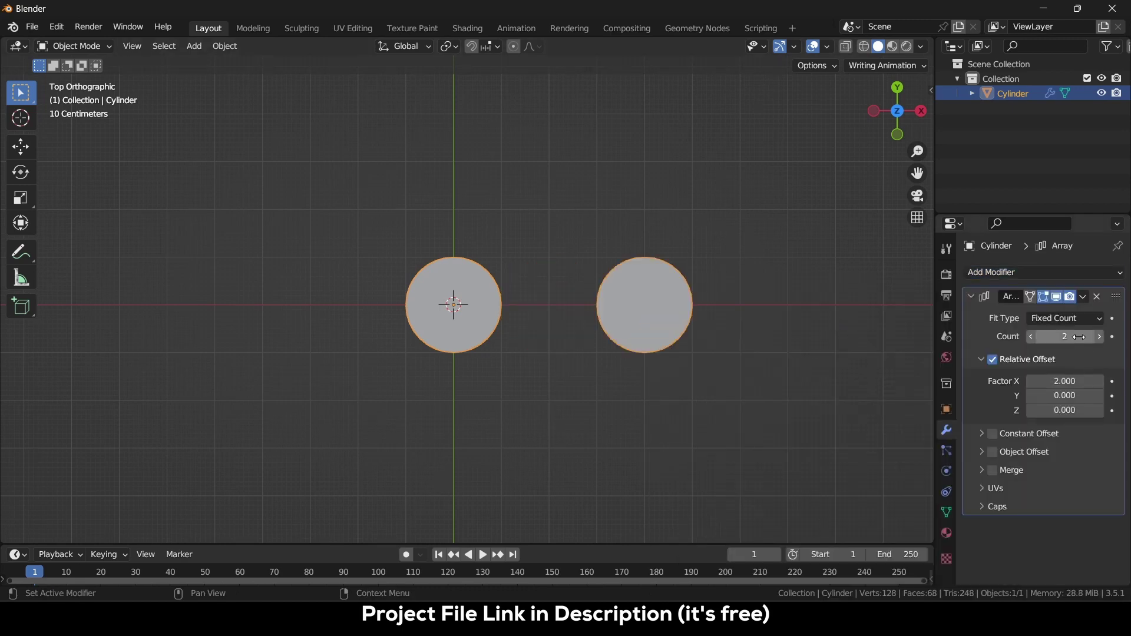
left_click(1079, 337)
type("5")
key("Return")
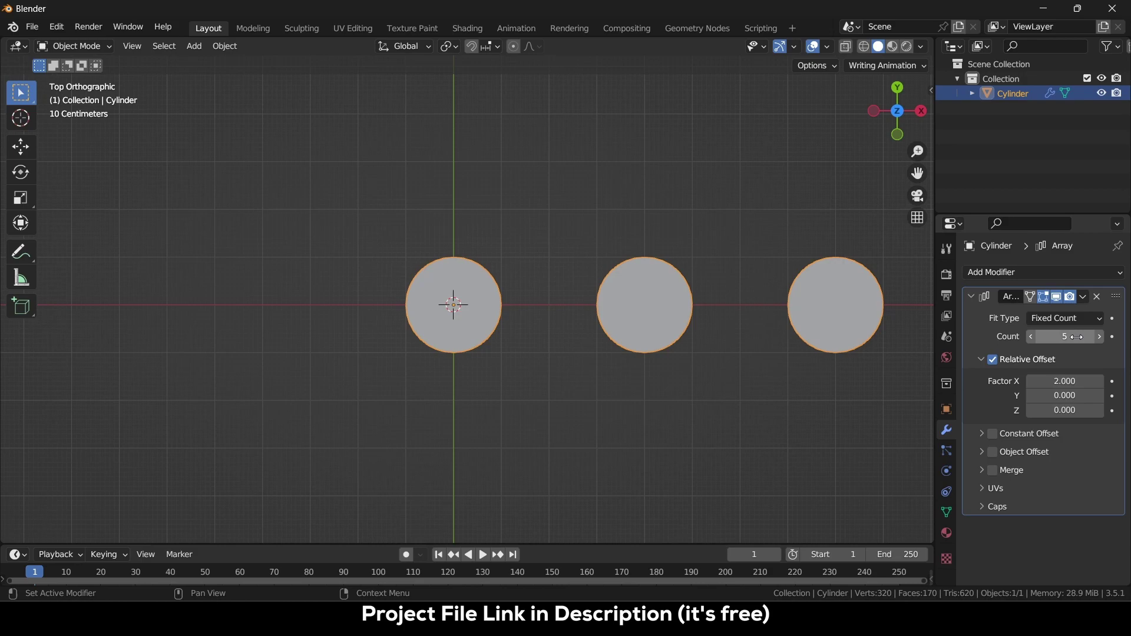
Step: Add a second Array modifier with count 5, X factor 0 and Y factor 2
scroll(557, 335, "down", 5)
scroll(702, 324, "down", 1)
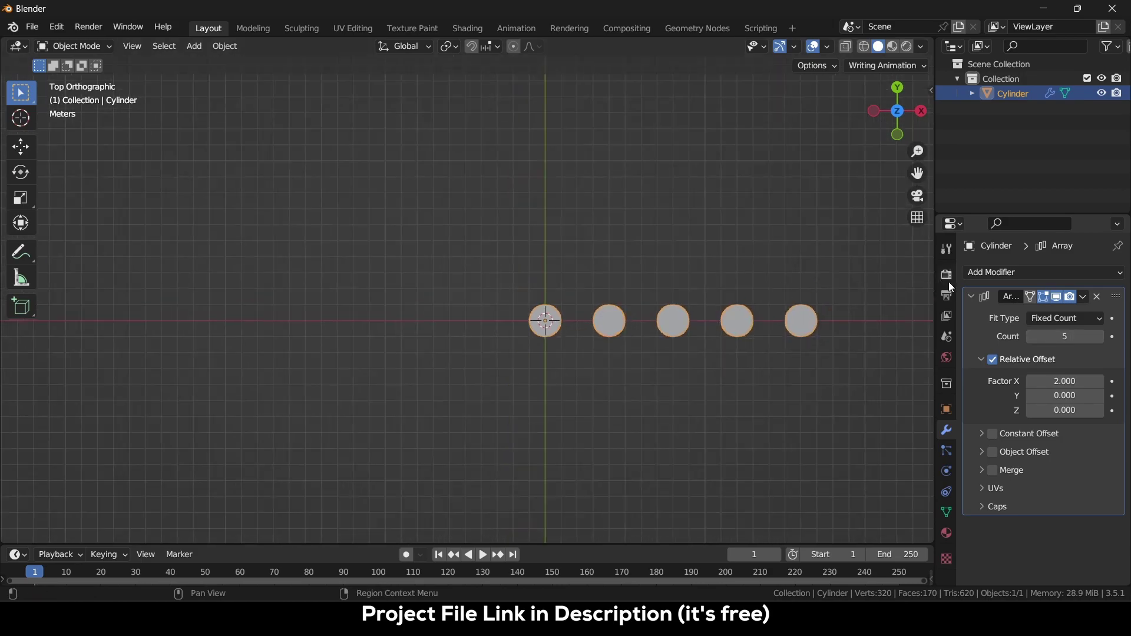
left_click(1082, 274)
left_click(865, 313)
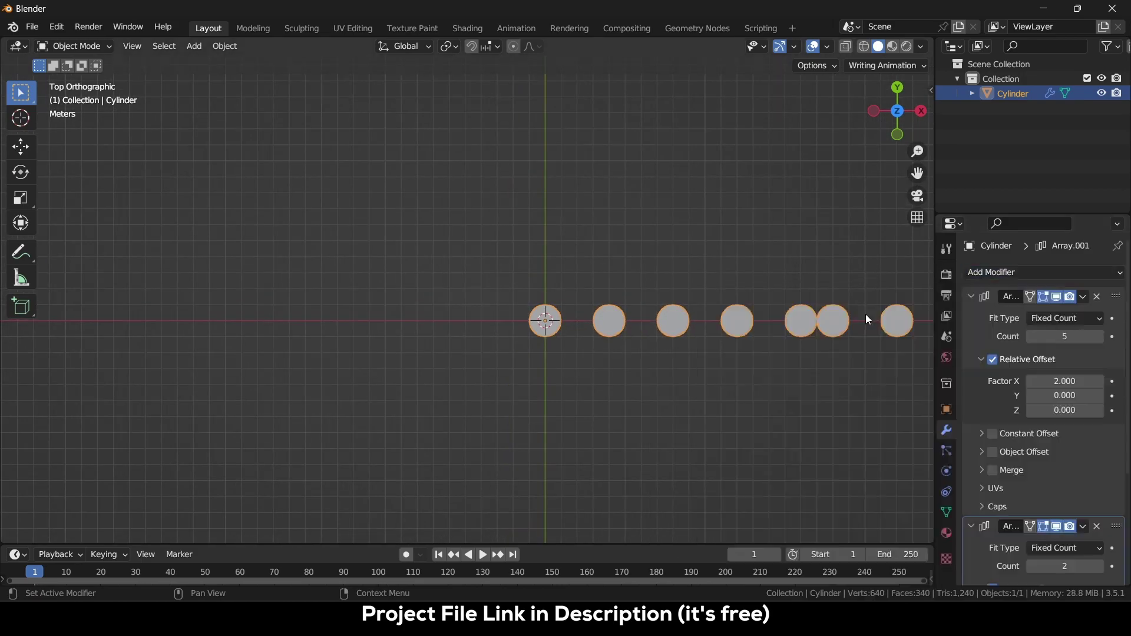
scroll(1051, 461, "down", 5)
left_click(1072, 448)
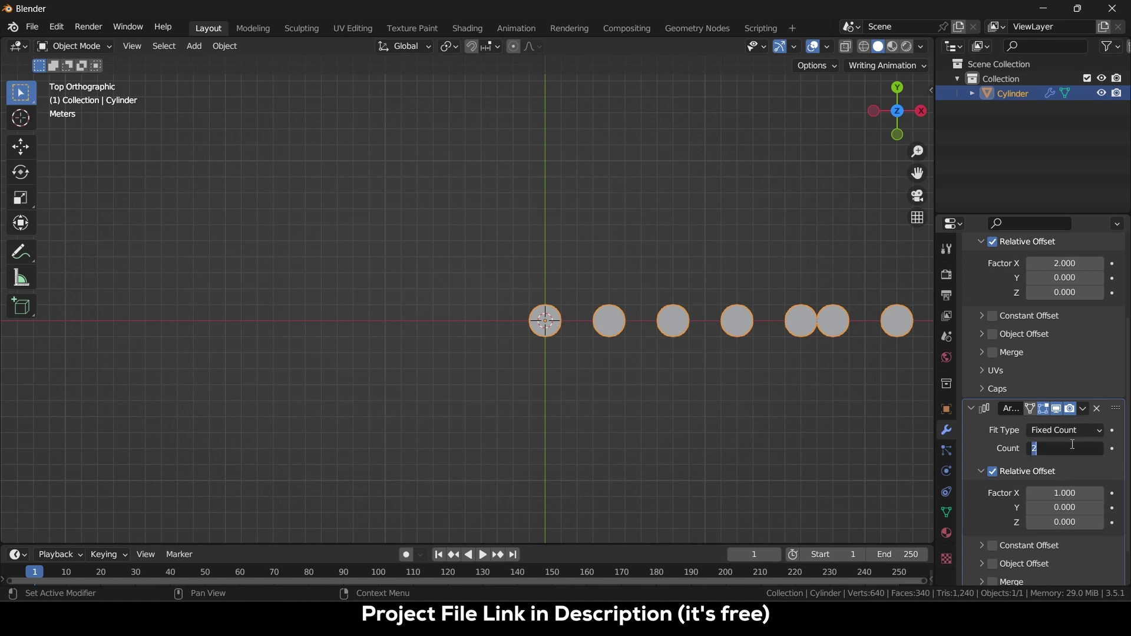
type("5")
key("Return")
left_click(1076, 492)
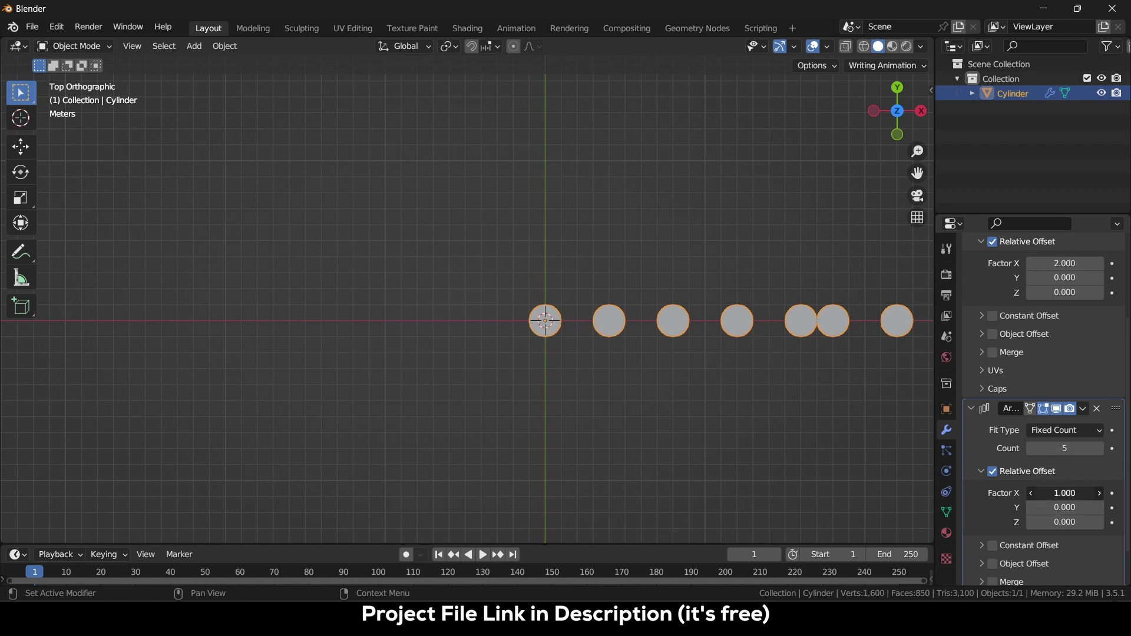
type("0")
key("Tab")
type("2")
key("Return")
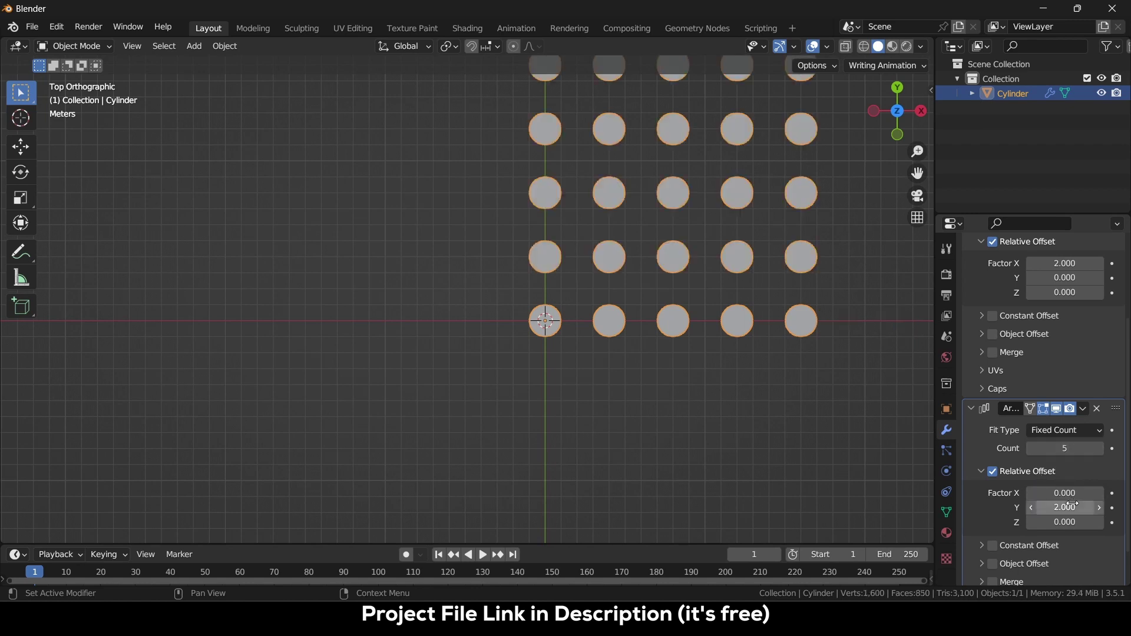
Step: Apply both Array modifiers, the second one first, to bake the grid
scroll(803, 328, "down", 4)
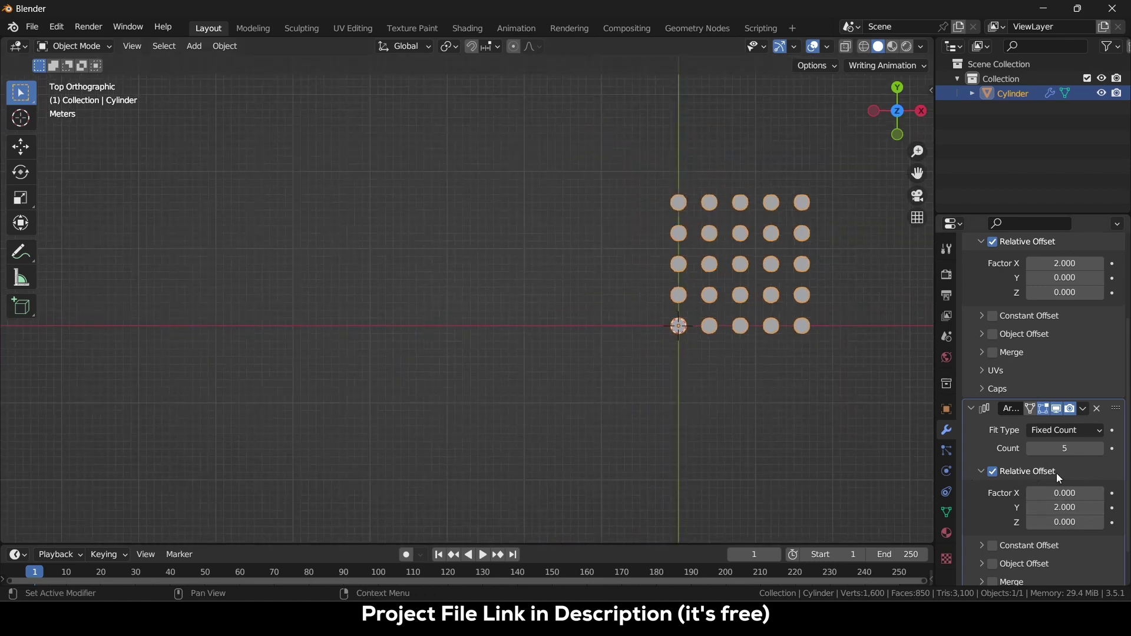
middle_click_drag(799, 288, 599, 344, "shift")
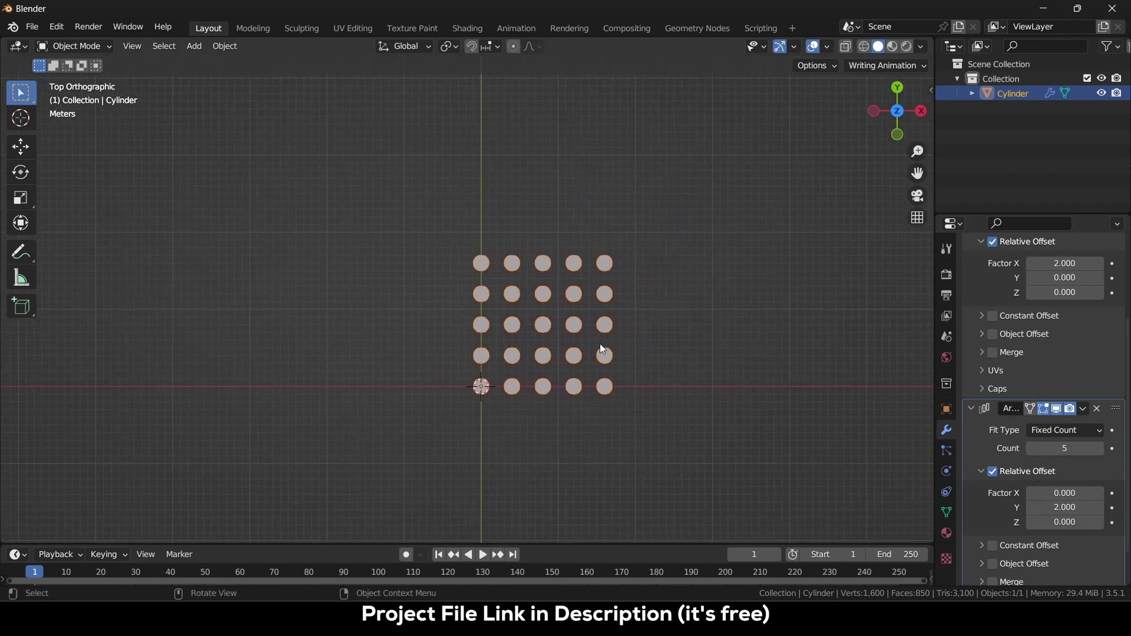
scroll(602, 344, "up", 3)
left_click(1084, 409)
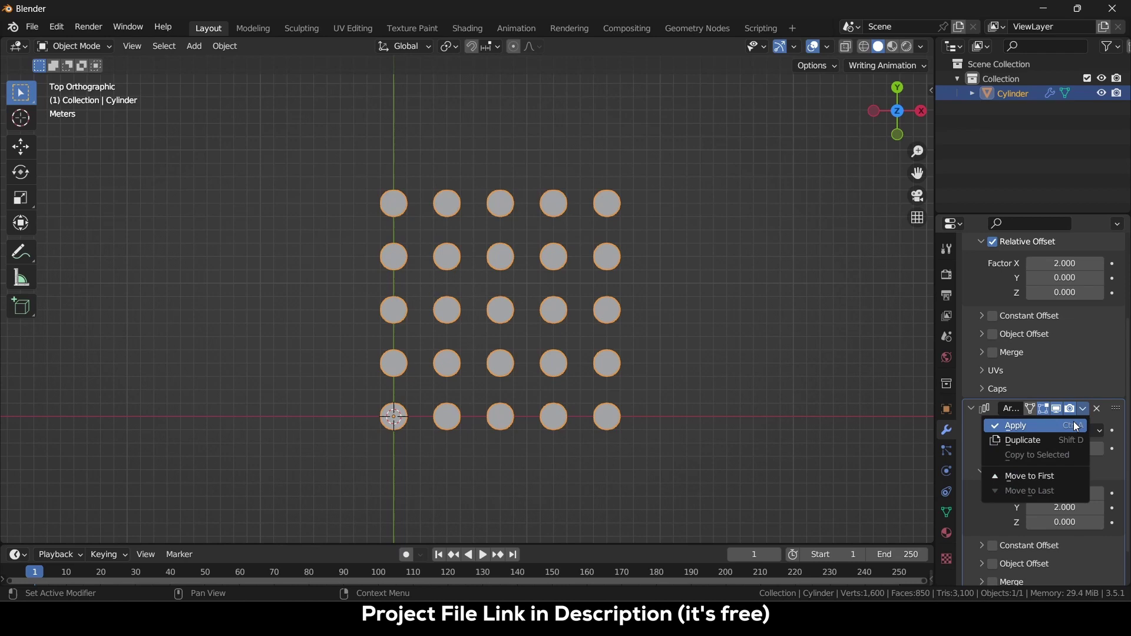
left_click(1073, 422)
left_click(1087, 303)
left_click(1056, 314)
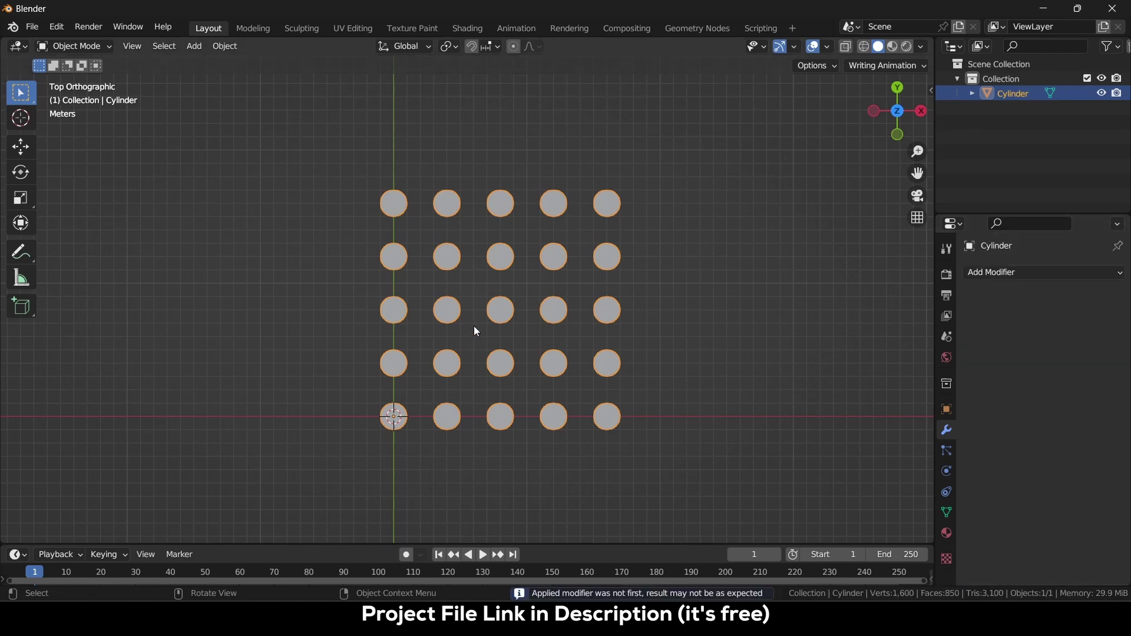
Step: Add a UV sphere at the origin
scroll(501, 318, "up", 2)
left_click(192, 46)
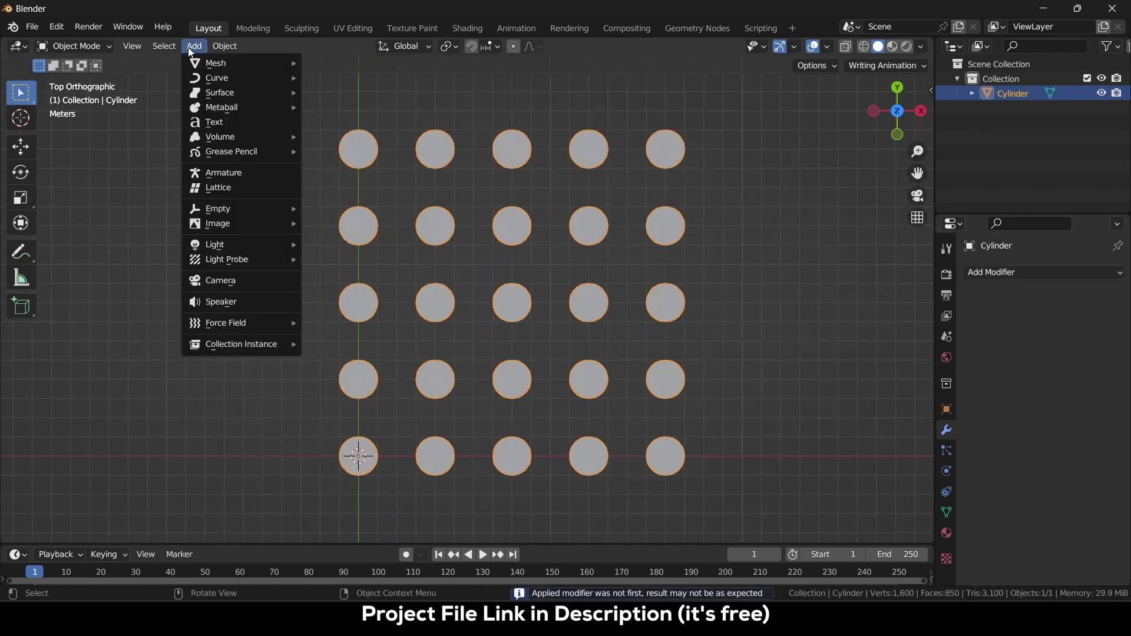
mouse_move(199, 61)
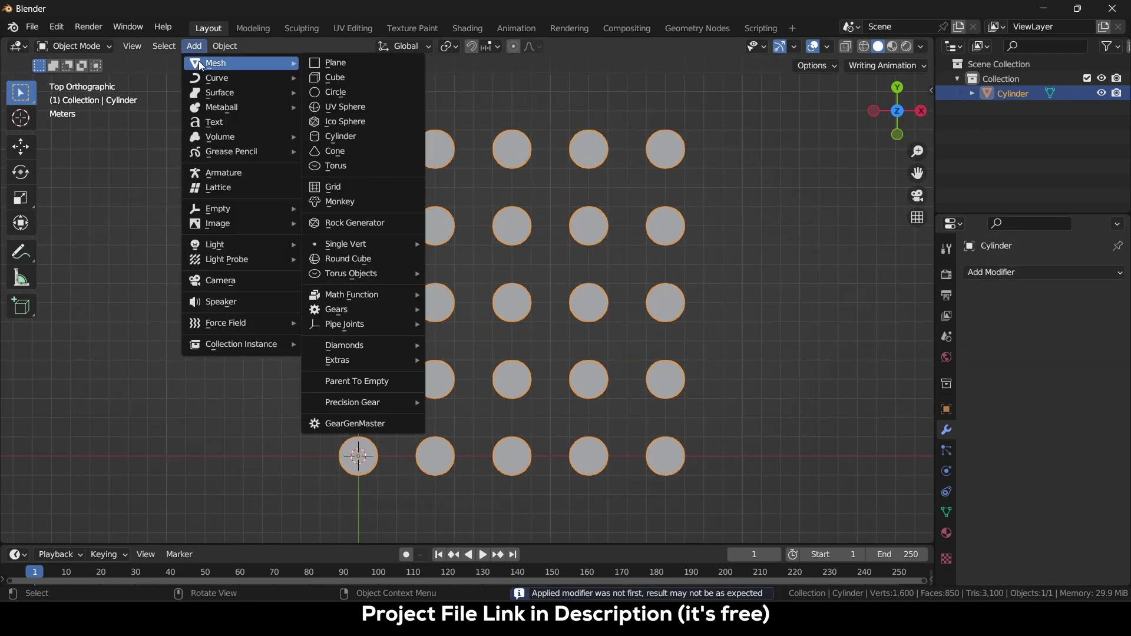
left_click(344, 108)
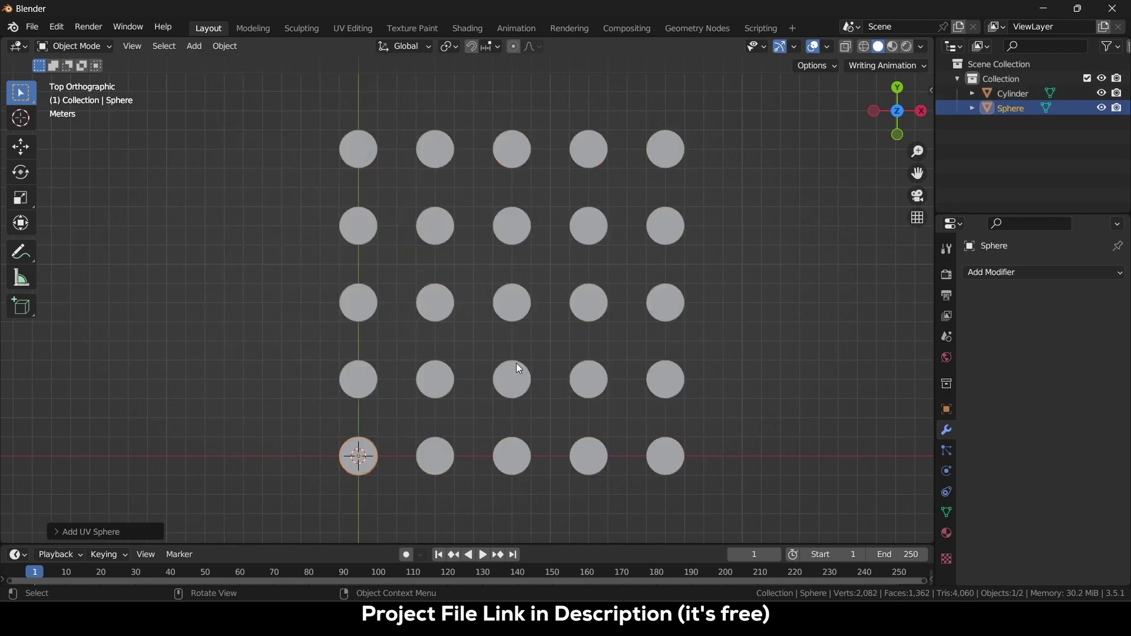
middle_click_drag(517, 363, 498, 218)
Step: Raise the sphere 5 m along Z
key("g")
key("z")
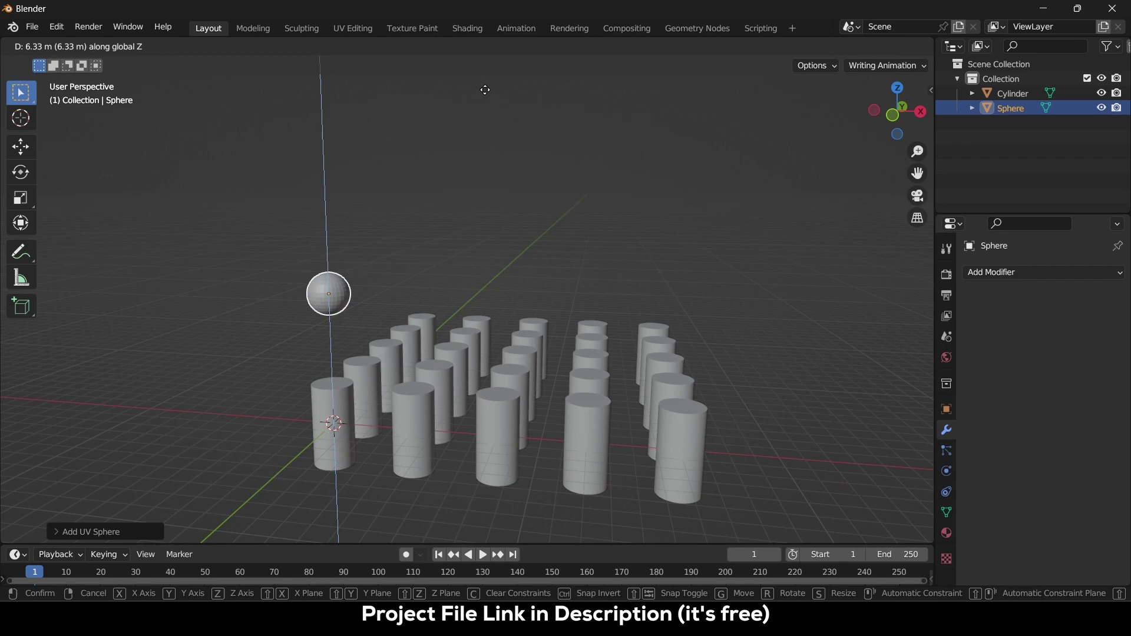
type("55")
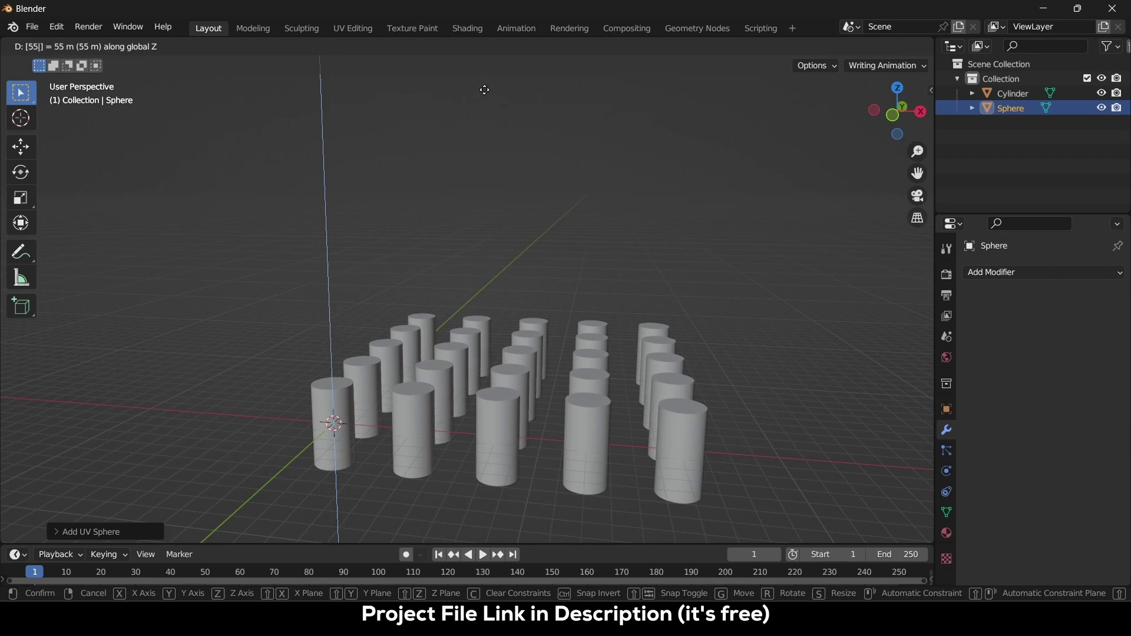
key("Escape")
type("gz")
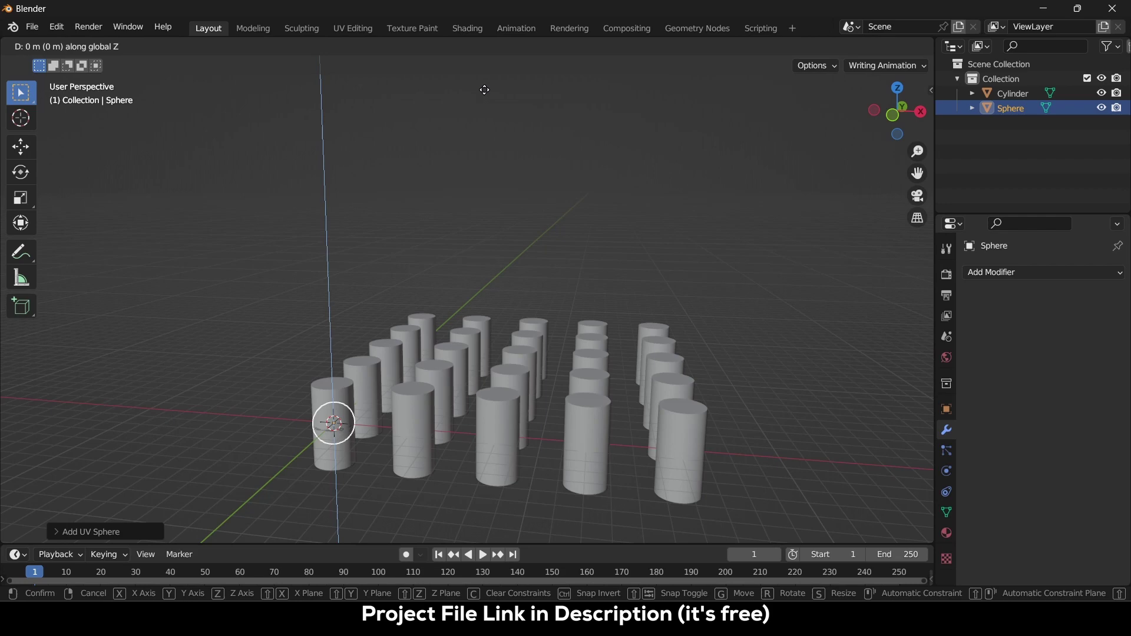
type("5")
key("Return")
Step: From top view, shift the sphere 7.5 m along X and 7.5 m along Y
key("KP_7")
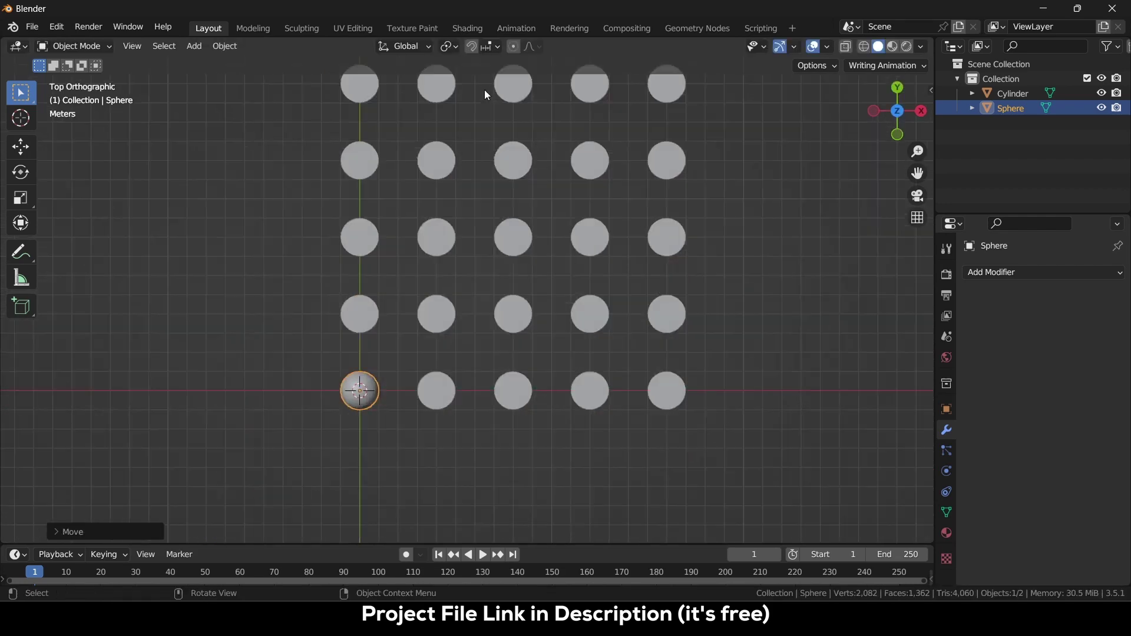
type("gx")
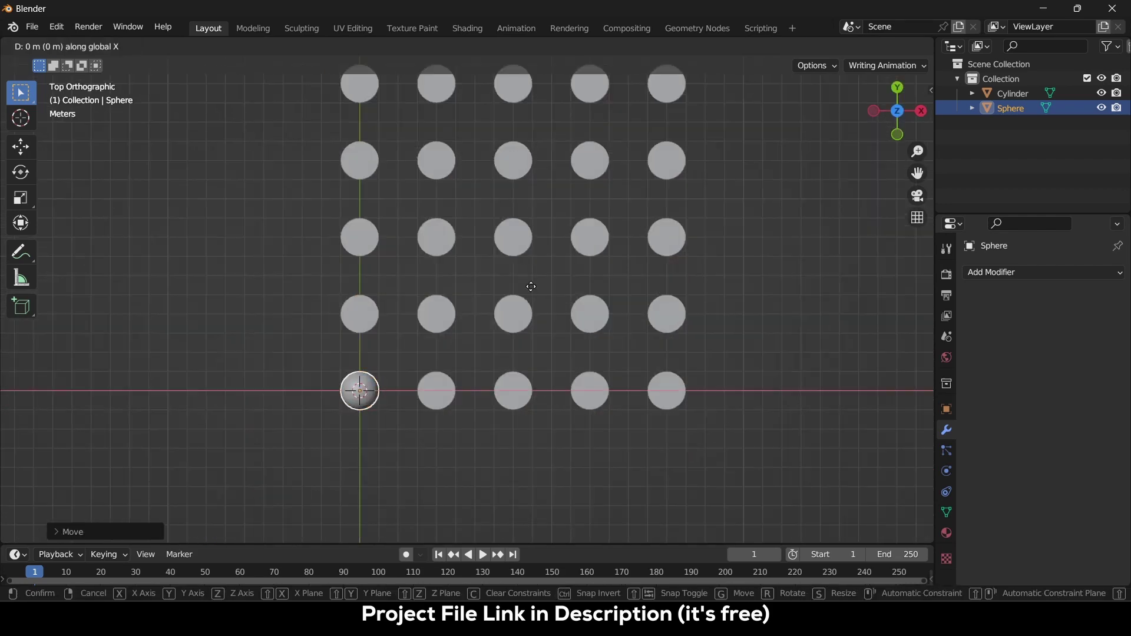
type("7.5")
key("Return")
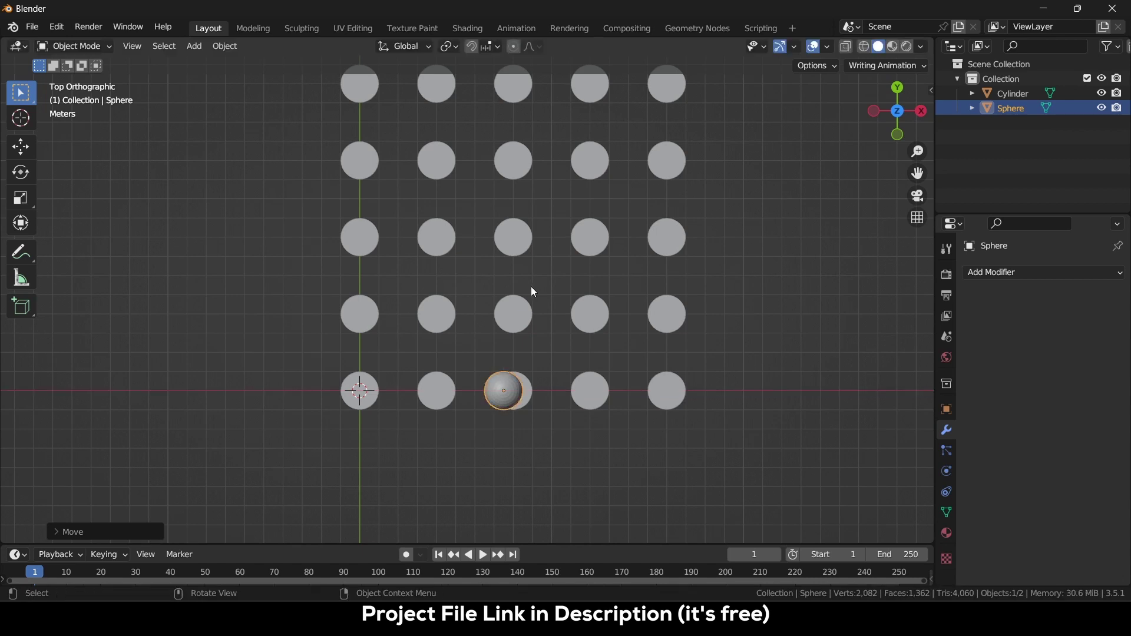
type("gy7.5")
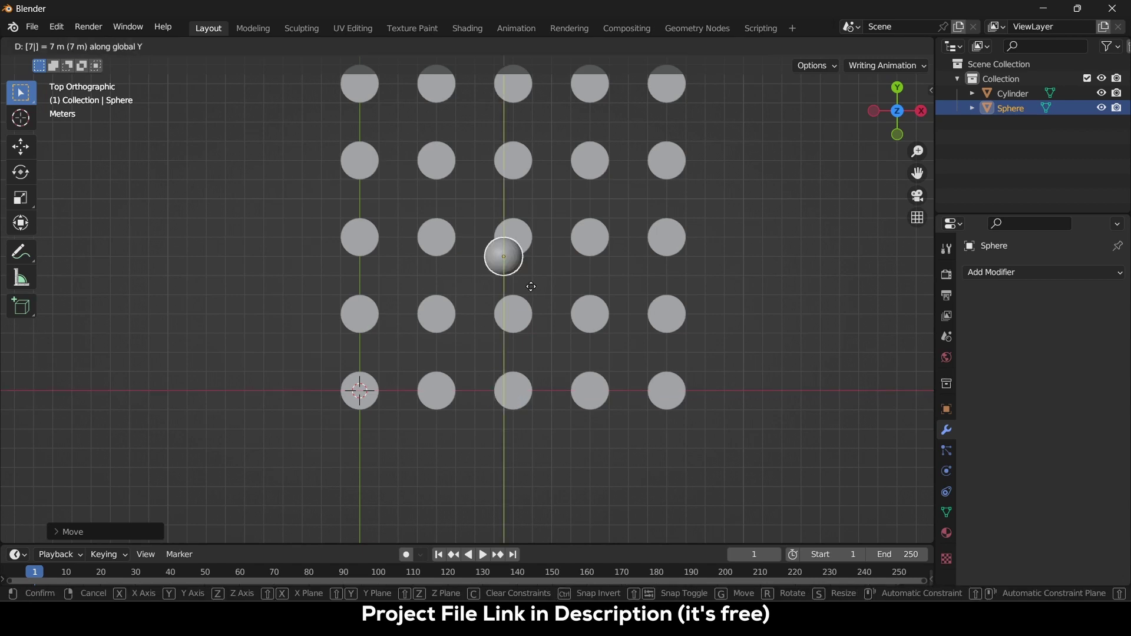
key("Return")
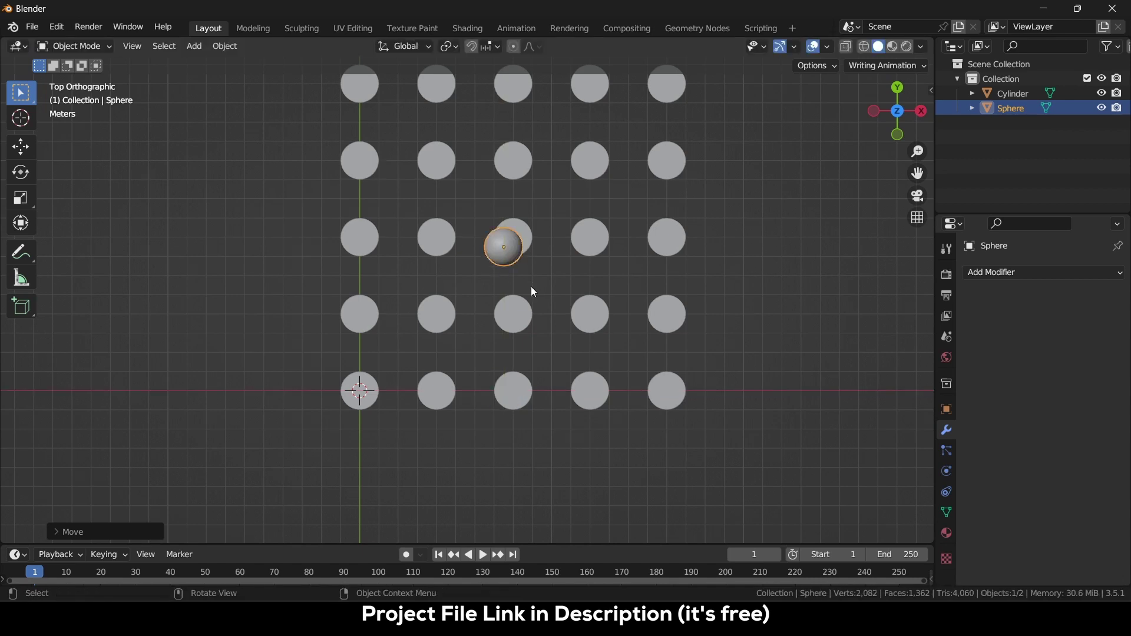
scroll(531, 287, "down", 1)
scroll(531, 205, "up", 1)
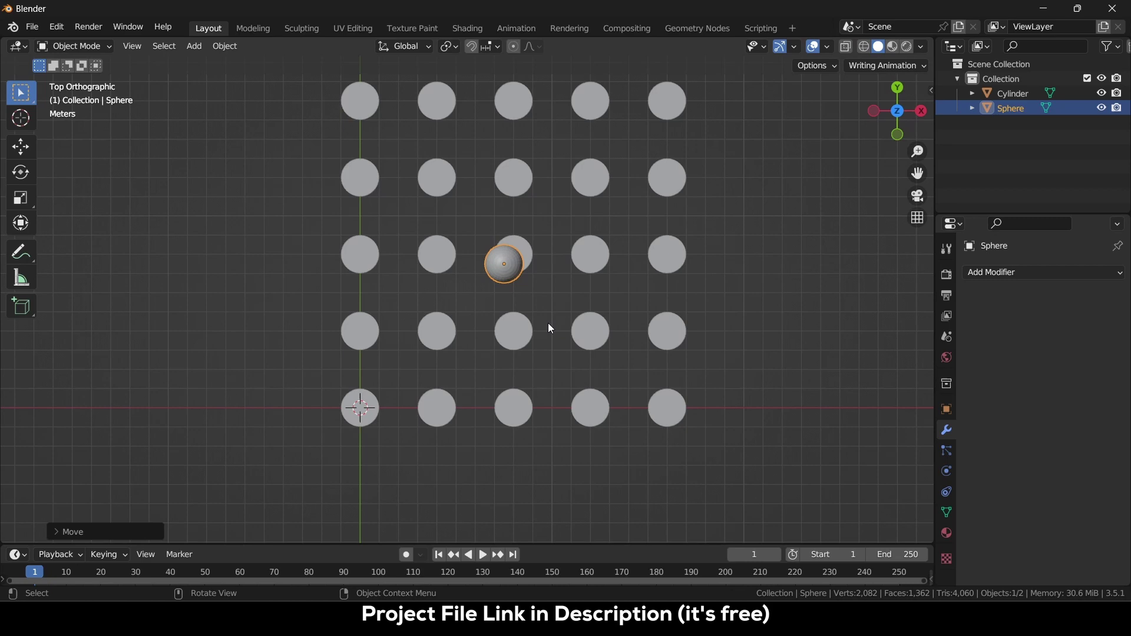
middle_click_drag(670, 419, 649, 292)
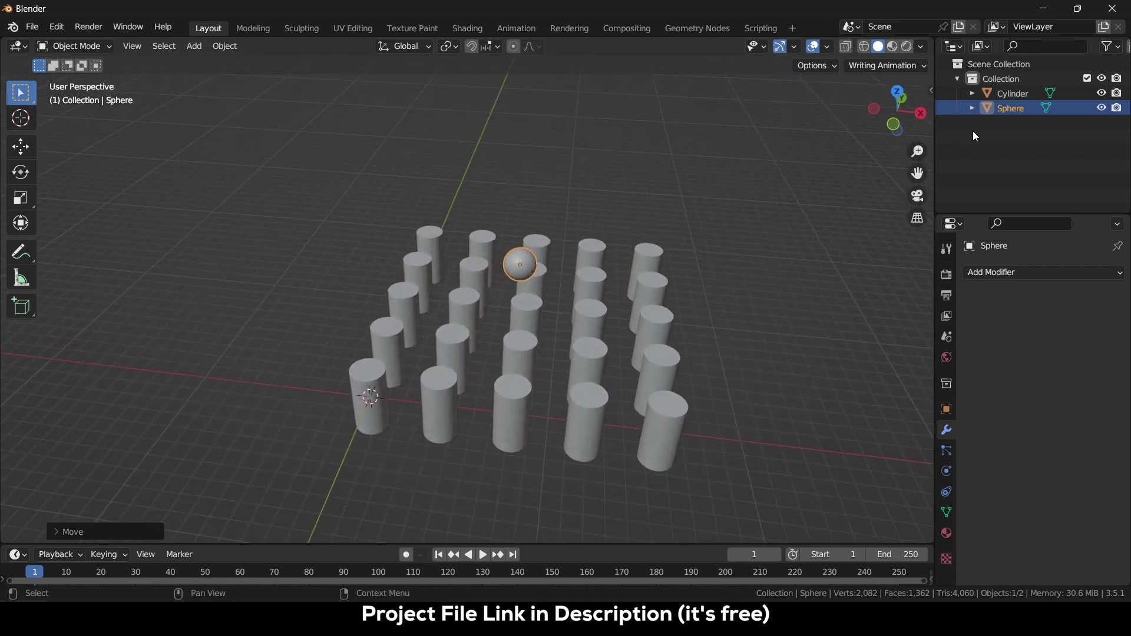
Step: Hide the sphere and separate the cylinder mesh by loose parts in Edit Mode
left_click(1104, 108)
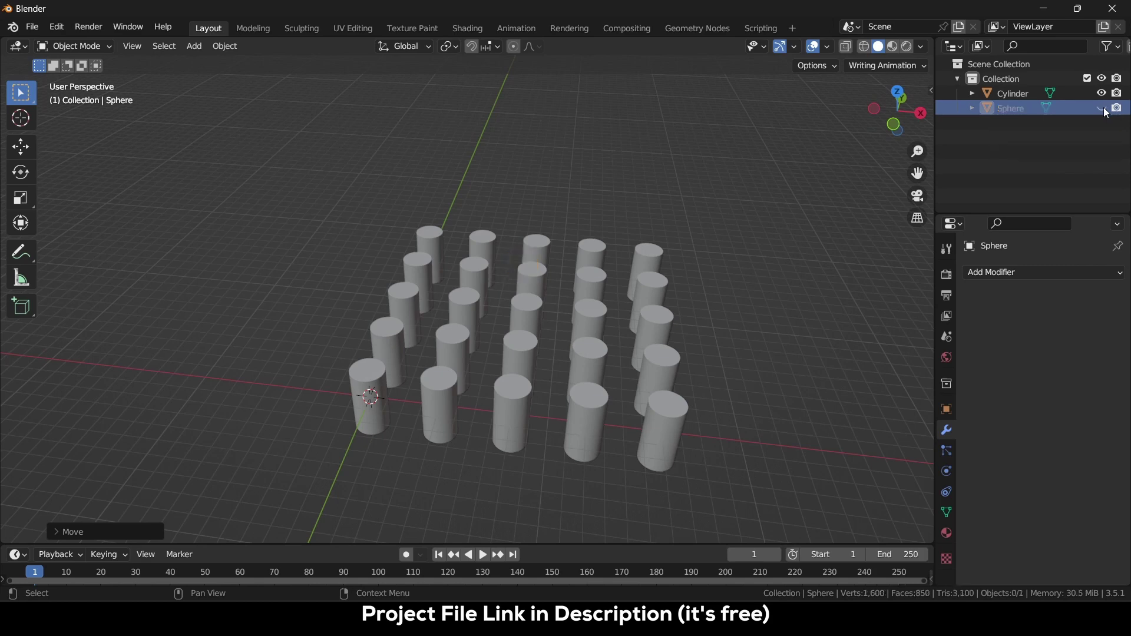
left_click(662, 353)
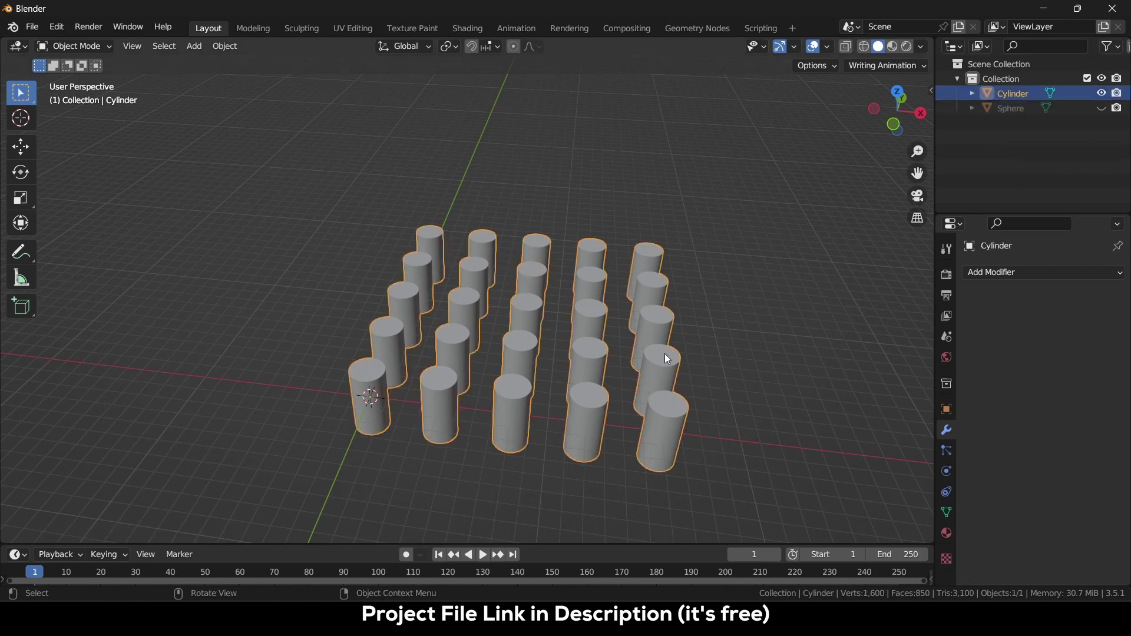
key("Tab")
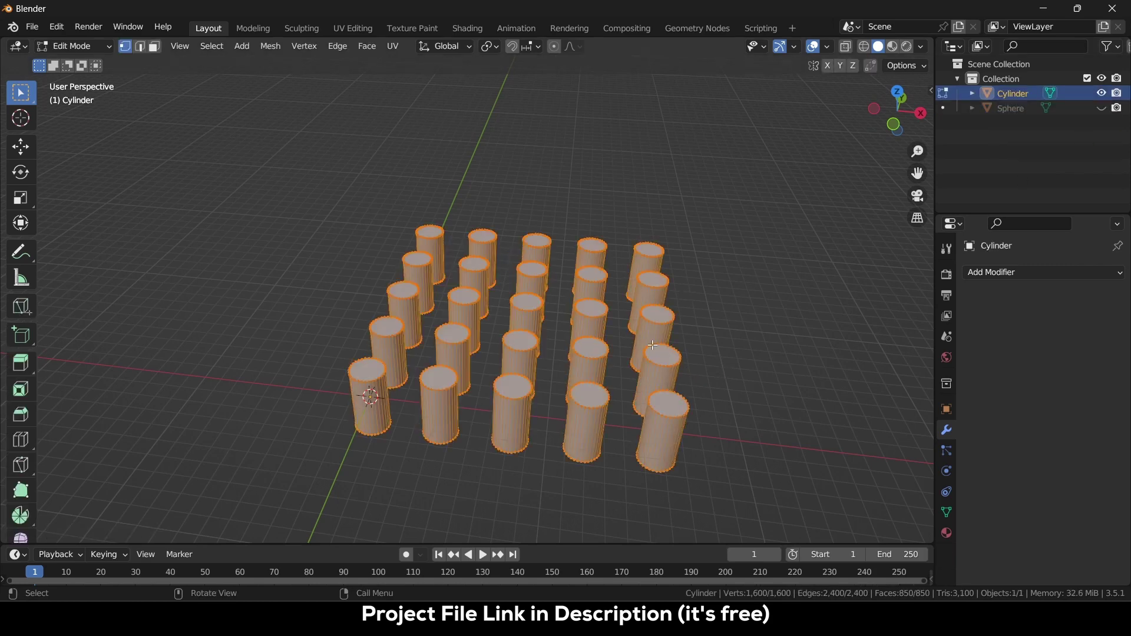
left_click(818, 277)
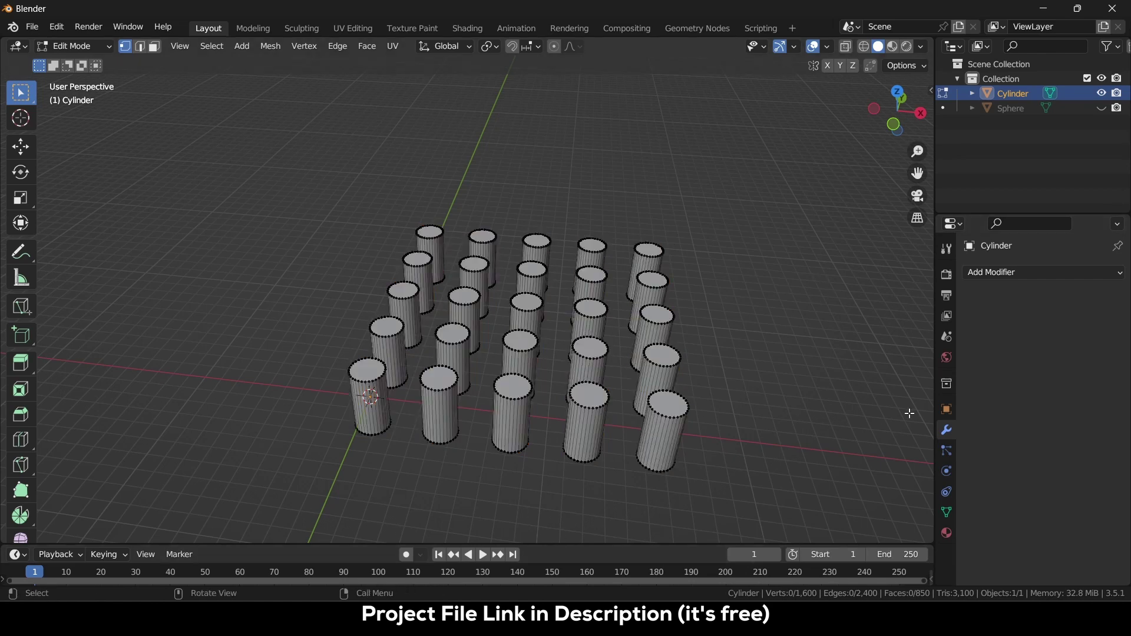
key("a")
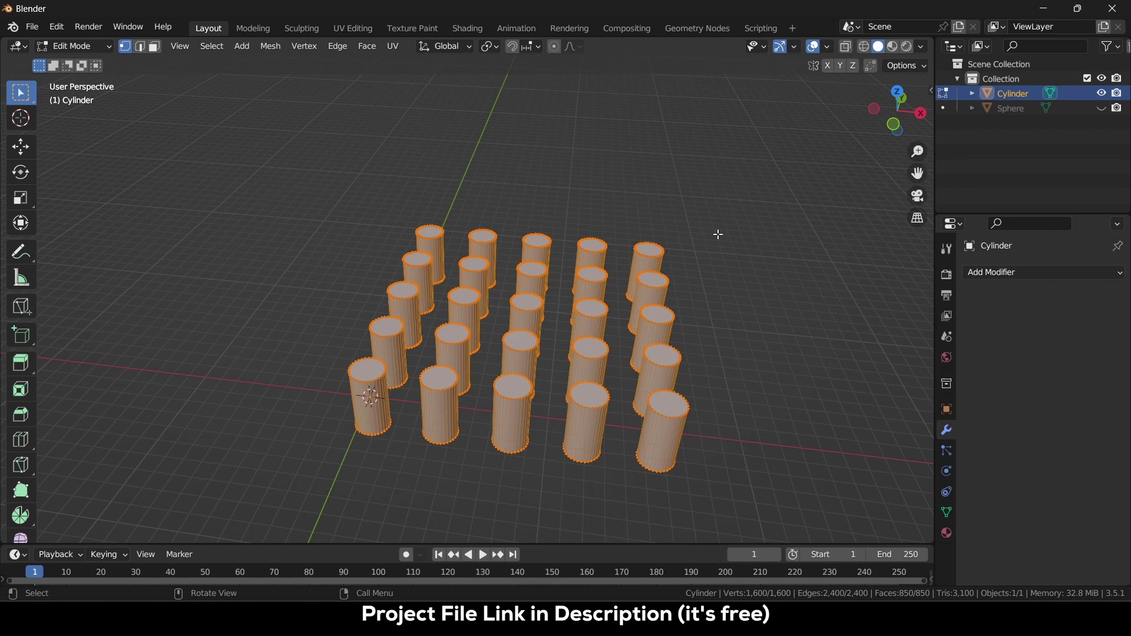
key("p")
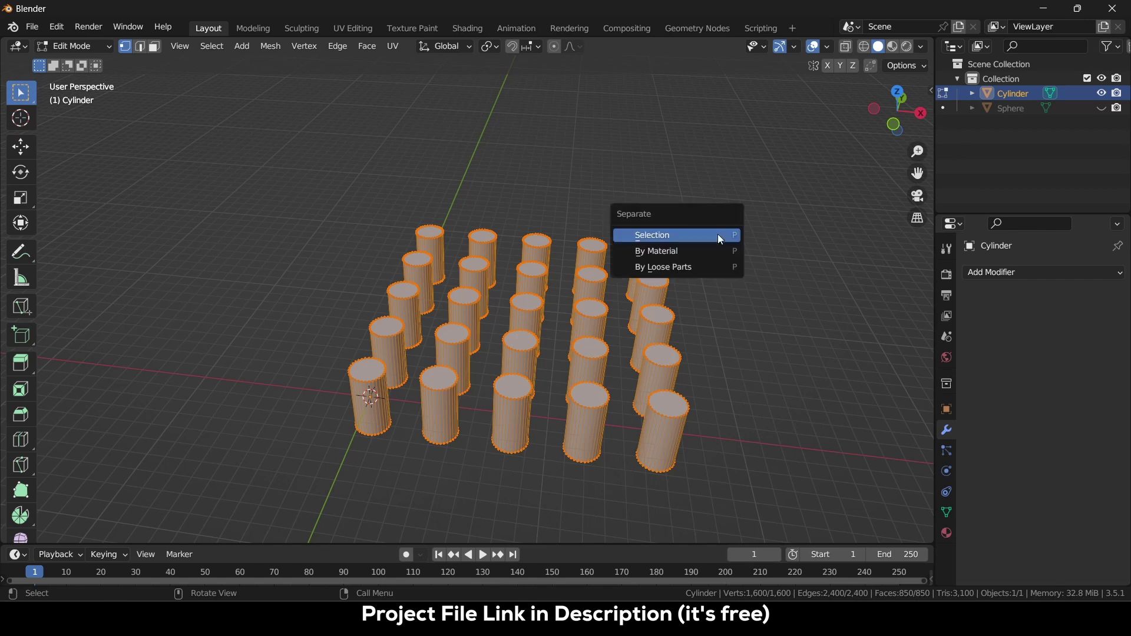
left_click(701, 267)
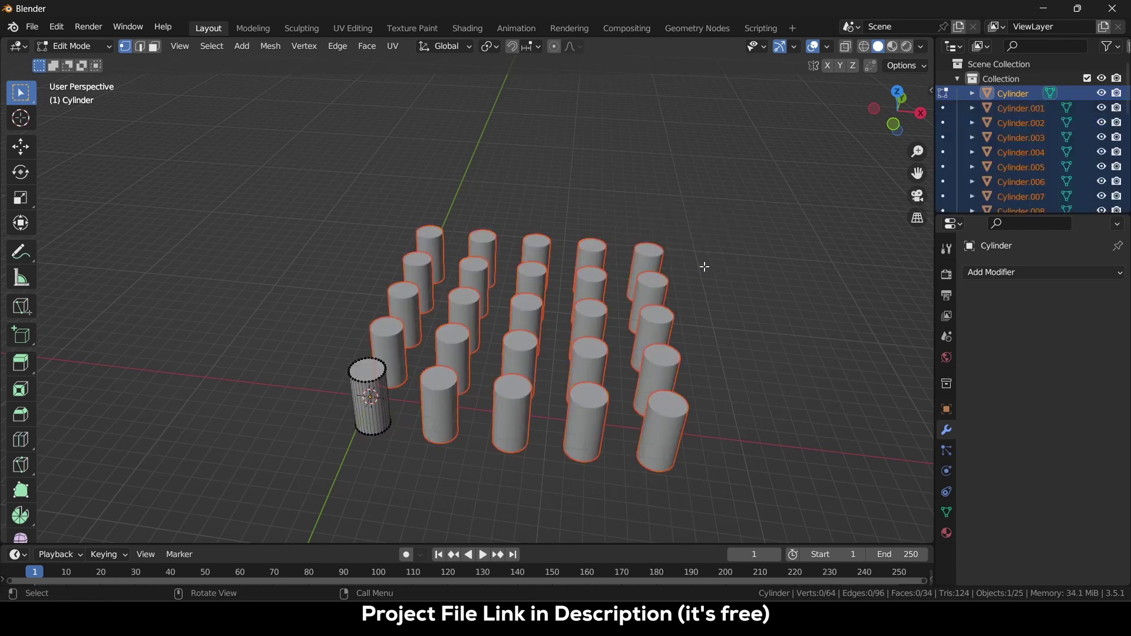
key("Tab")
Step: Test-move two cylinders, including Cylinder.015, to confirm they are separate objects
left_click(686, 398)
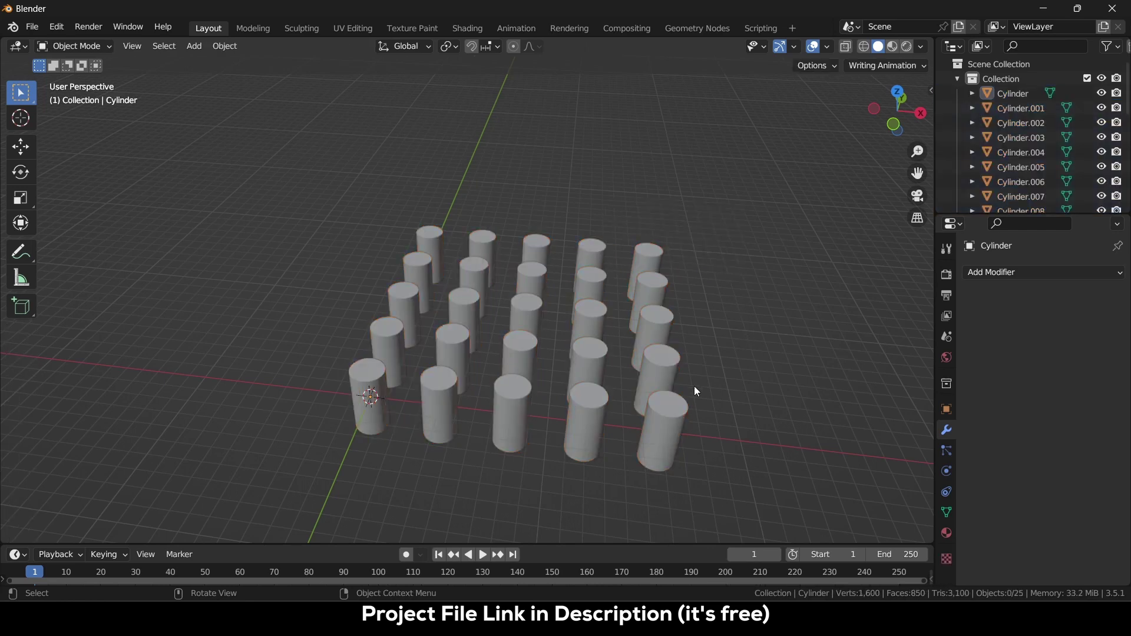
key("g")
right_click(734, 366)
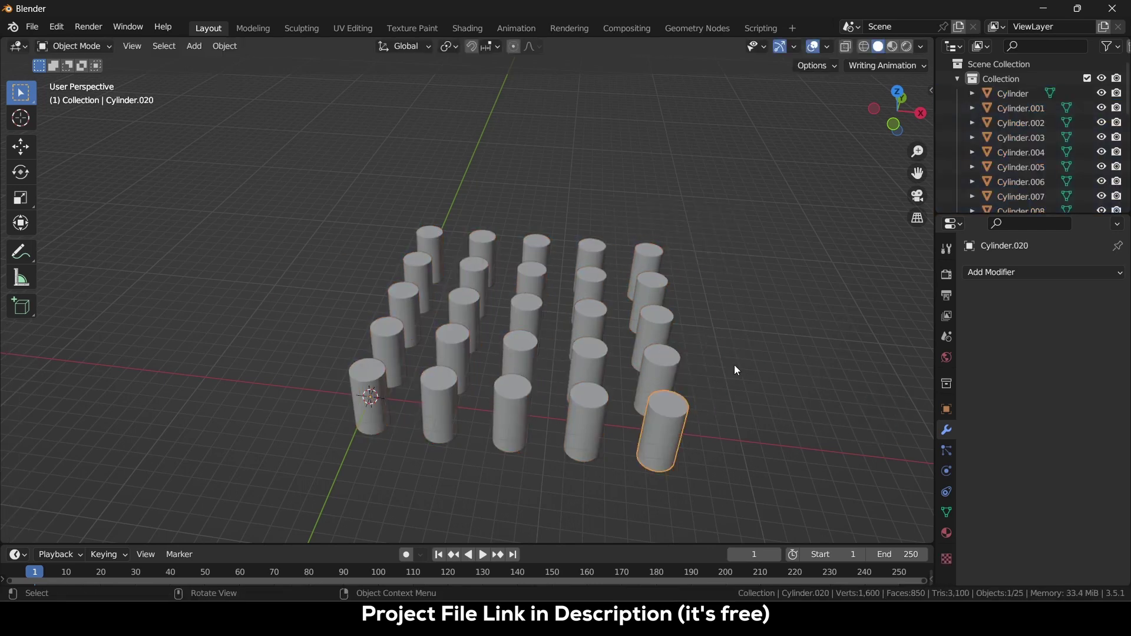
left_click(591, 418)
key("g")
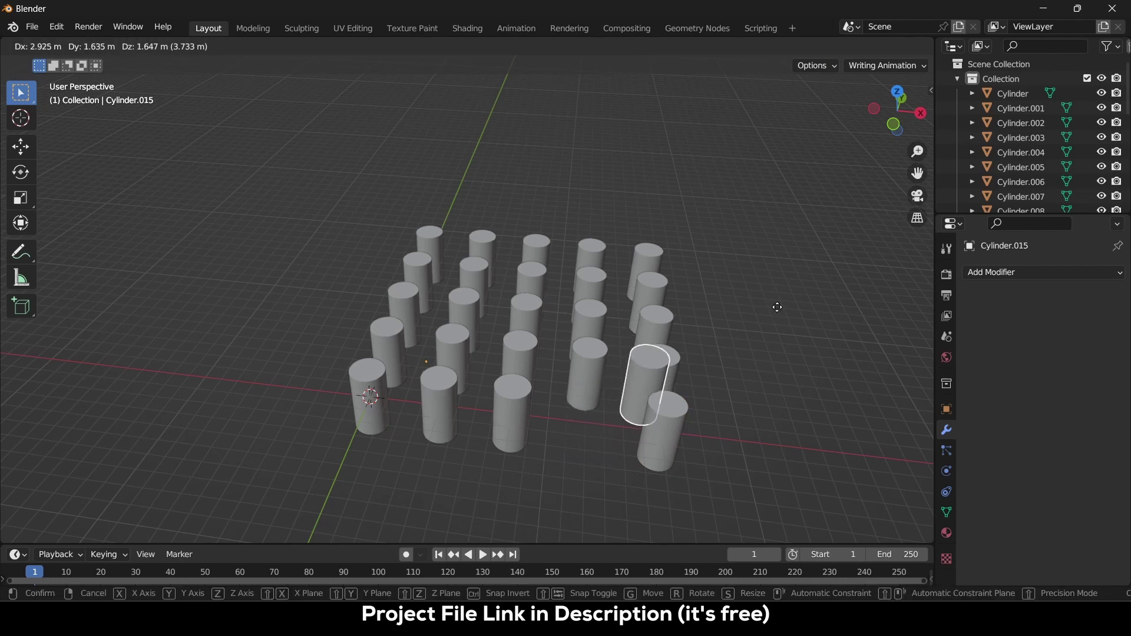
right_click(766, 330)
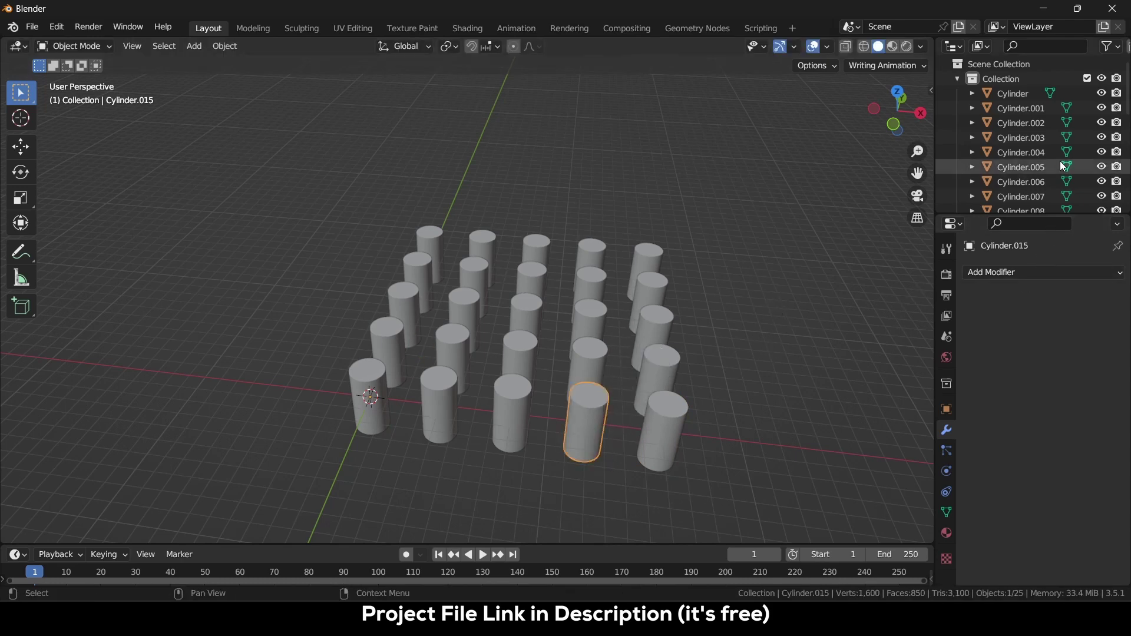
scroll(1094, 148, "down", 10)
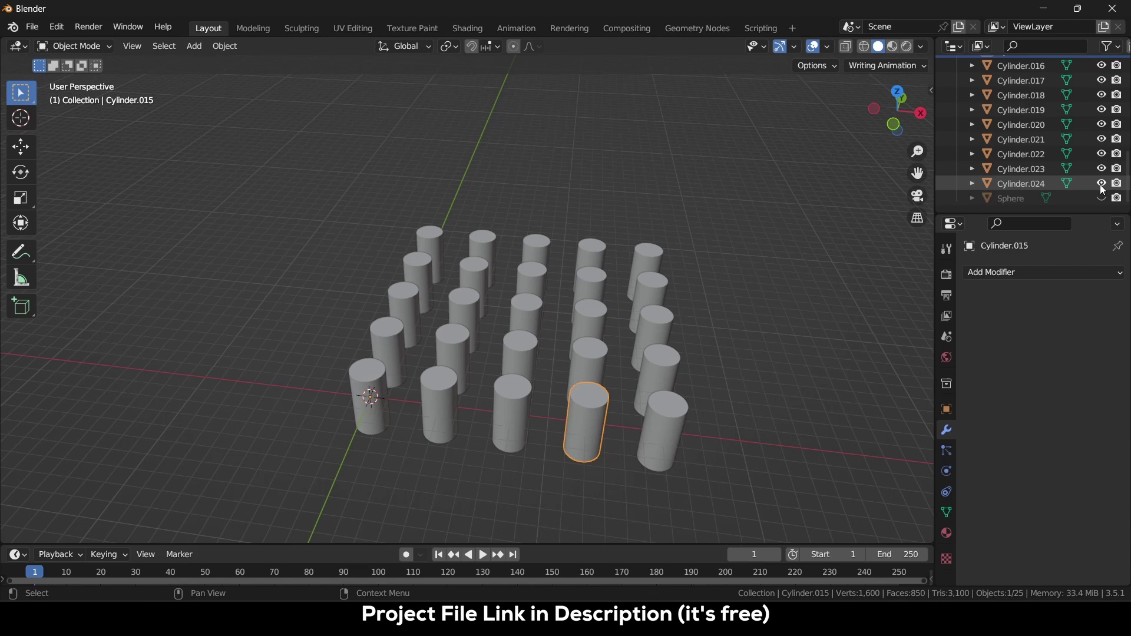
Step: Unhide the sphere and give Cylinder.020 a Damped Track constraint targeting the Sphere
left_click(1101, 198)
left_click(768, 297)
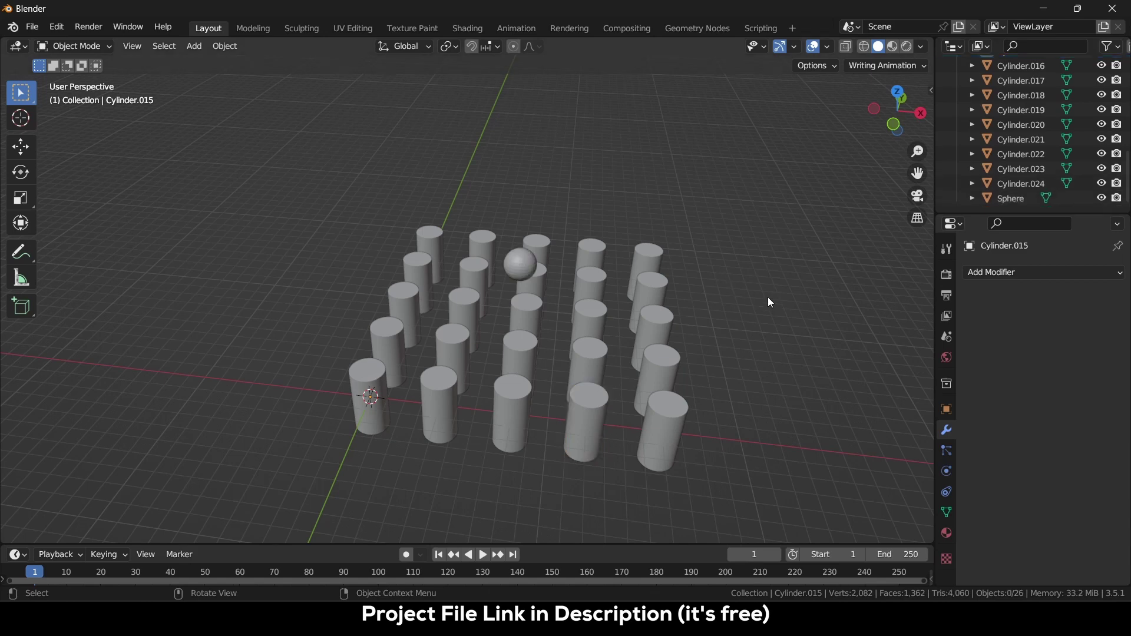
left_click(669, 407)
left_click(1061, 271)
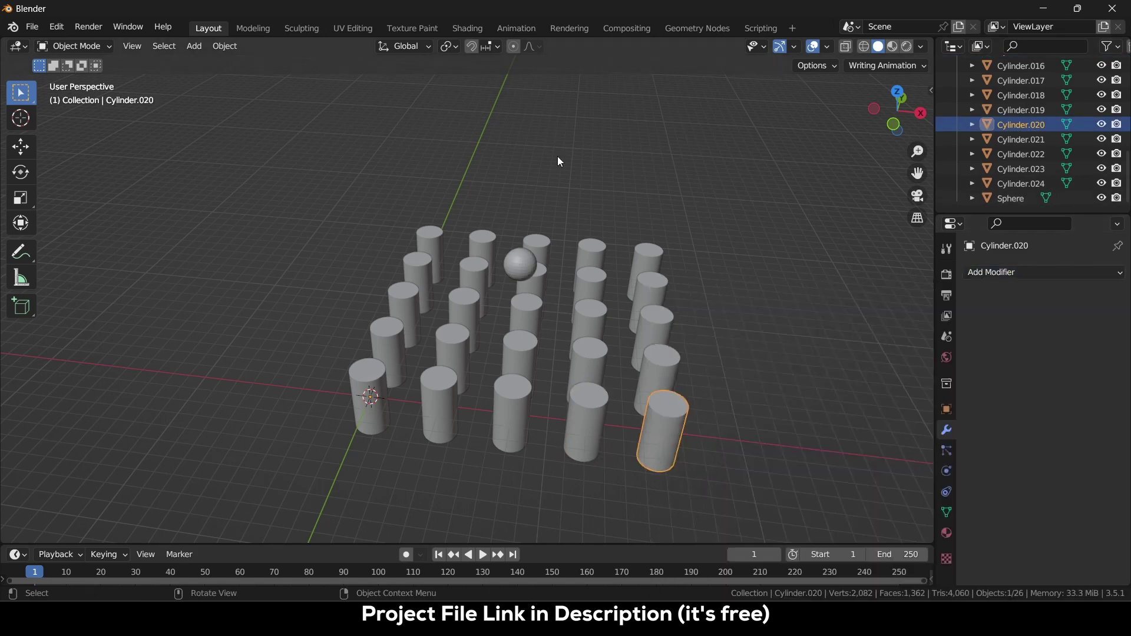
left_click(883, 379)
left_click(947, 494)
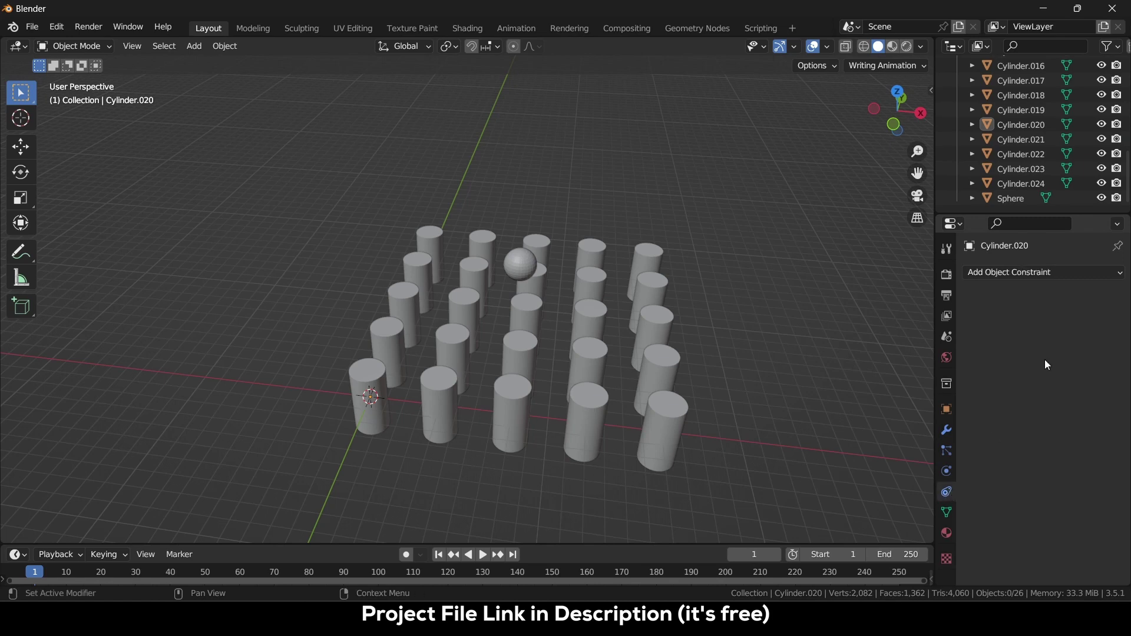
left_click(1097, 273)
left_click(998, 328)
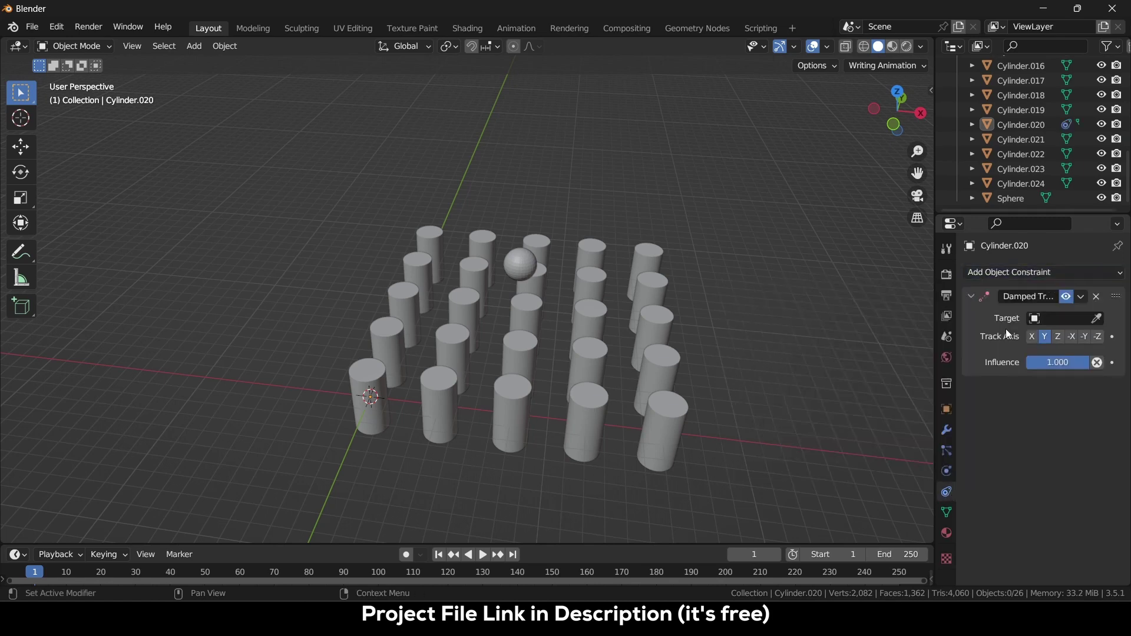
left_click(1097, 318)
left_click(520, 266)
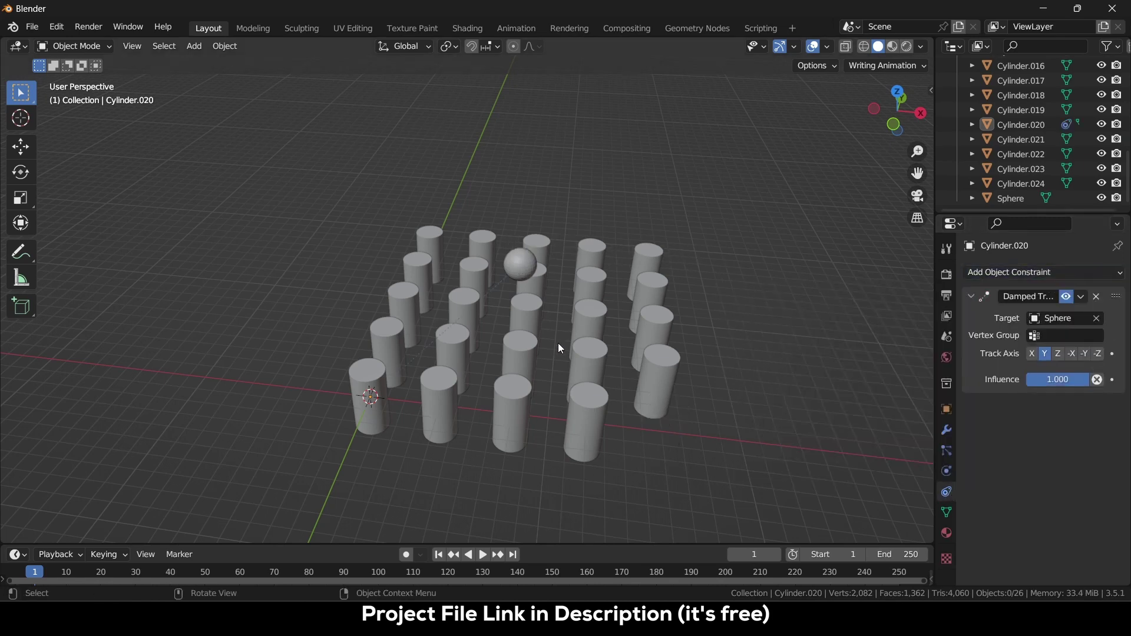
Step: Inspect the swung-away cylinder in isolated local view, then return to the full scene
scroll(560, 445, "down", 5)
scroll(560, 446, "up", 3)
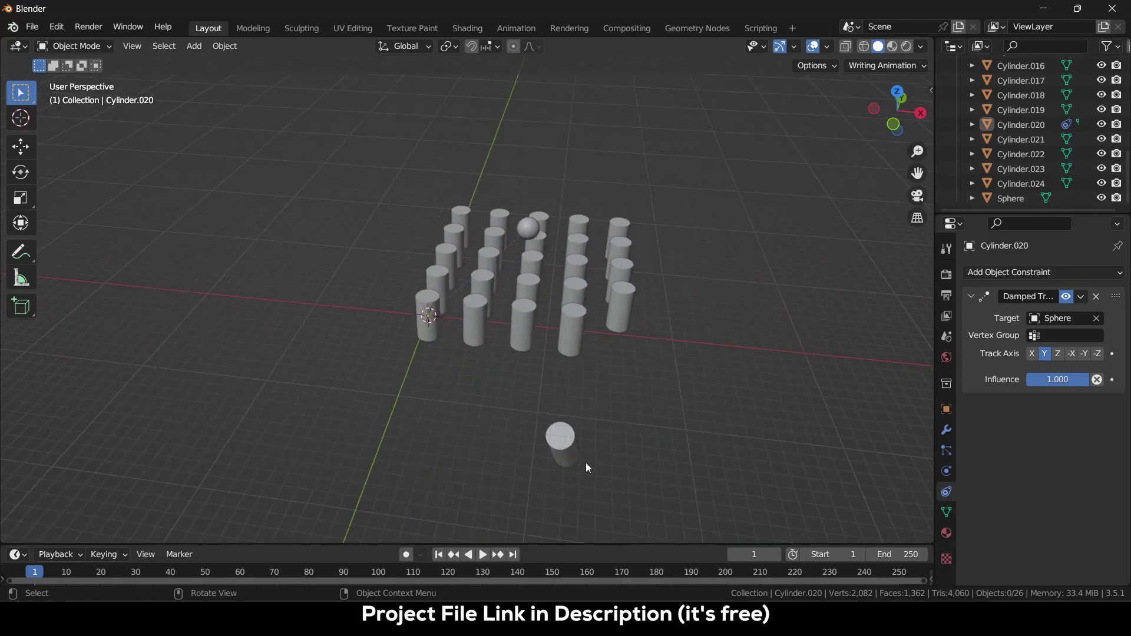
scroll(550, 432, "up", 2)
left_click(569, 452)
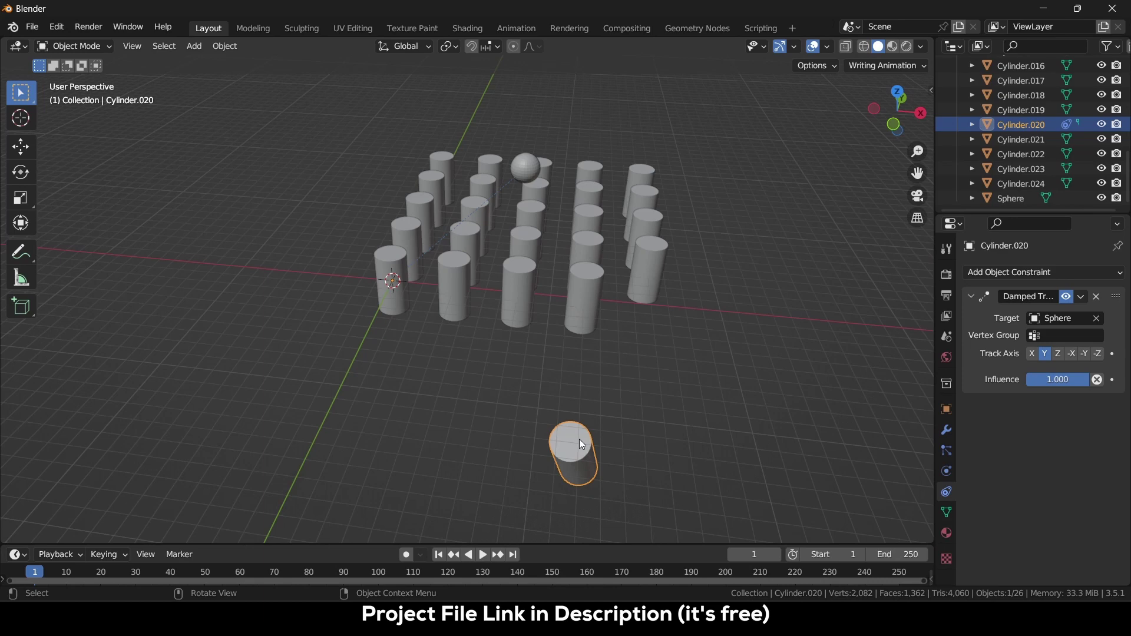
key("KP_Divide")
scroll(395, 266, "down", 4)
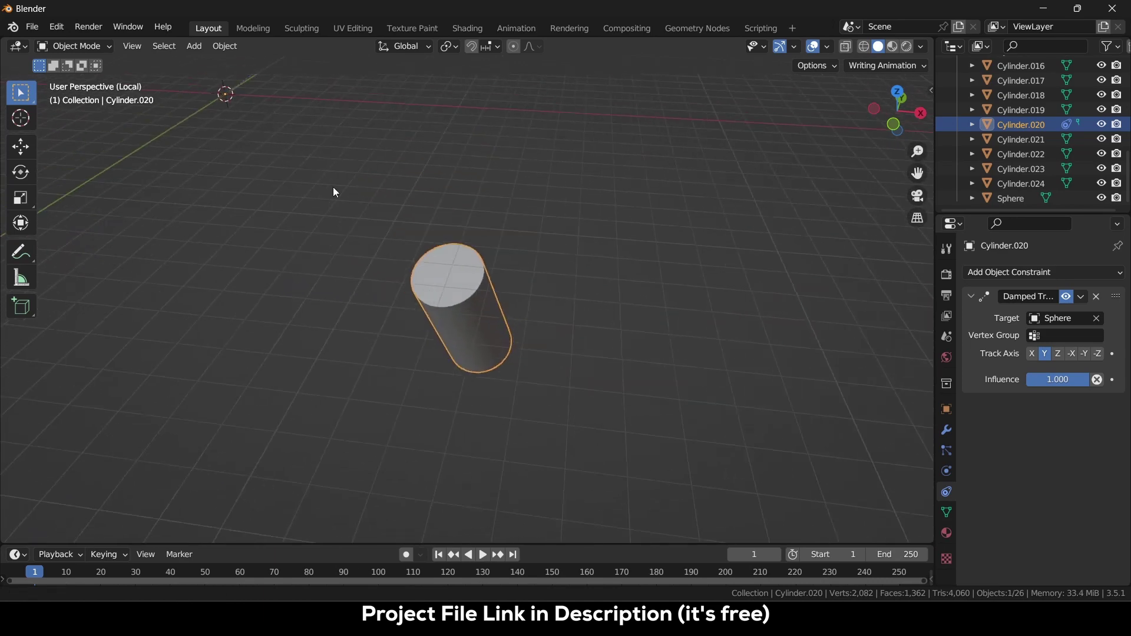
middle_click_drag(333, 193, 285, 159, "shift")
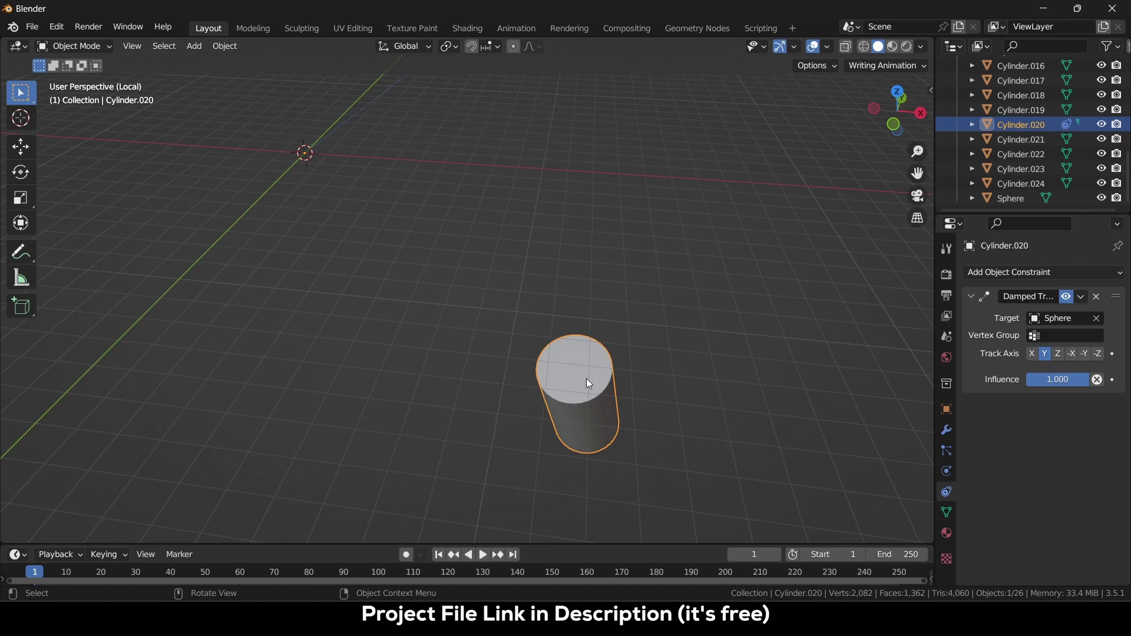
key("KP_Divide")
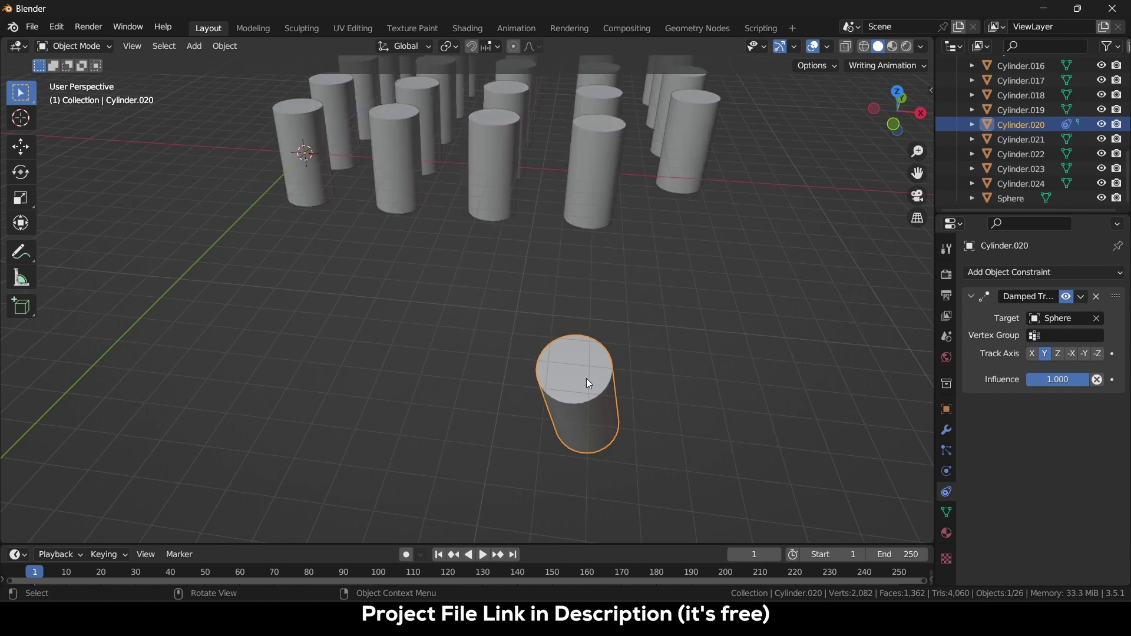
Step: Delete the trial Damped Track constraint, then set Origin to Geometry on all objects
left_click(1098, 298)
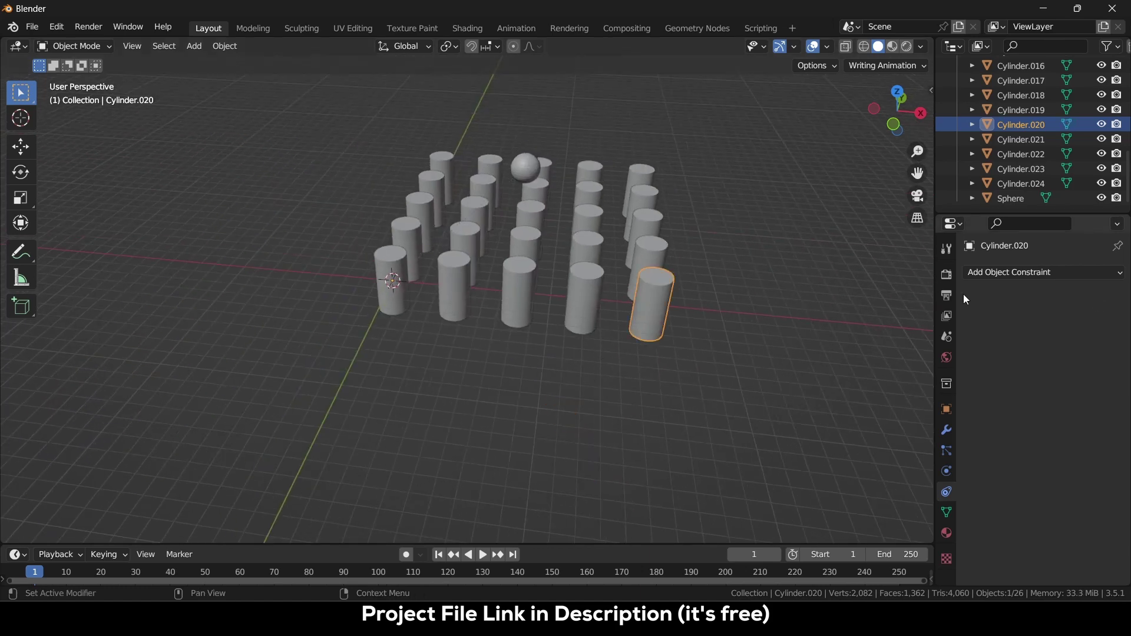
left_click(533, 169)
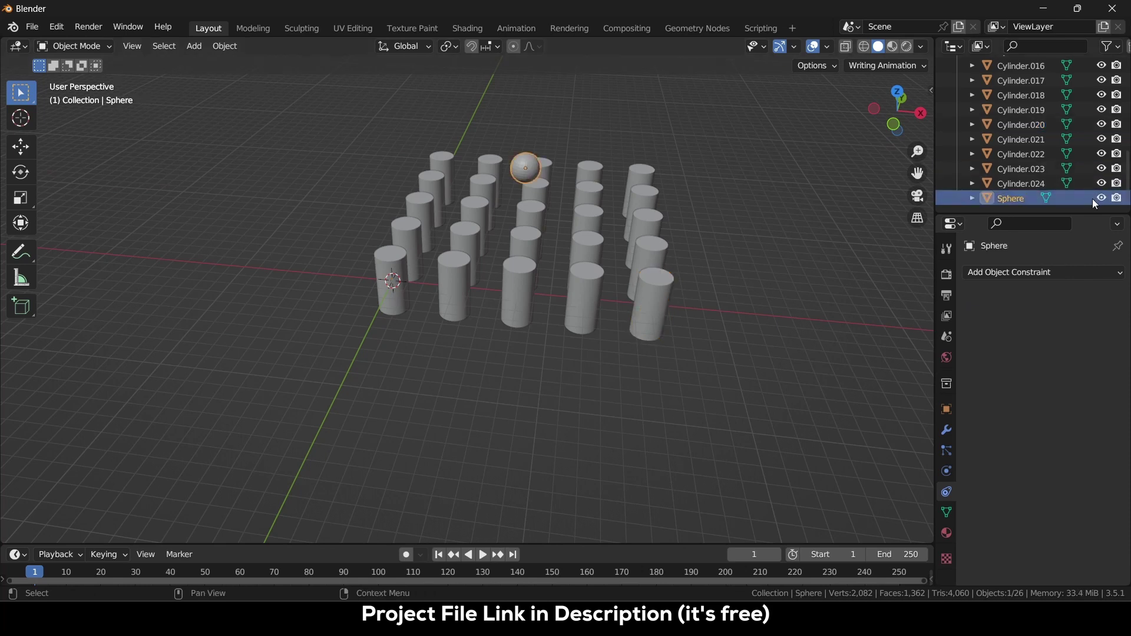
key("a")
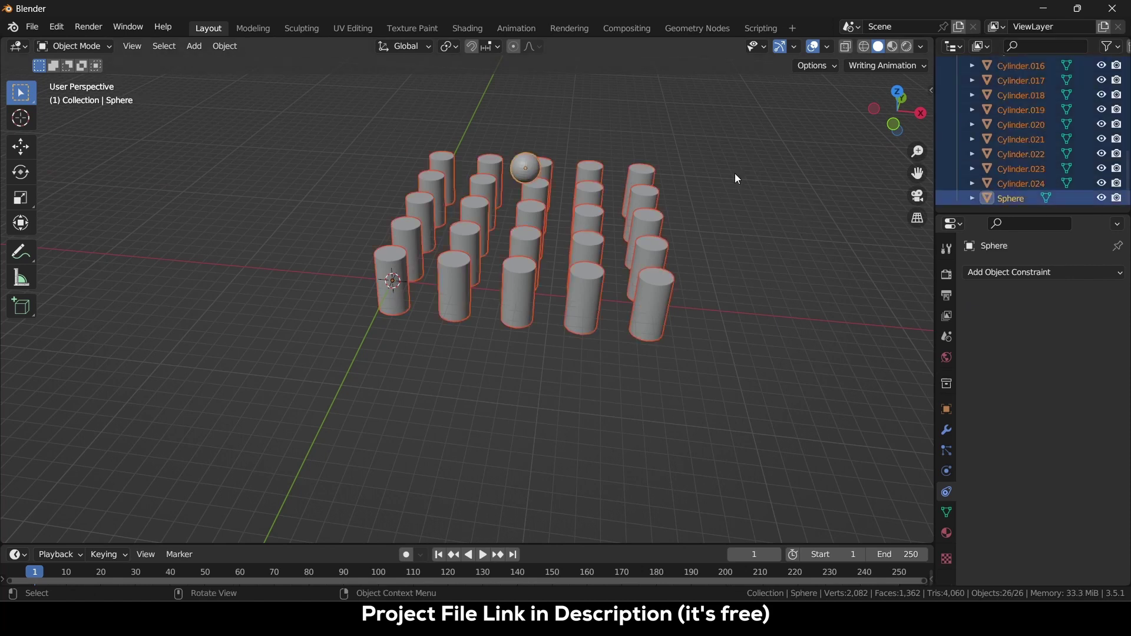
left_click(226, 46)
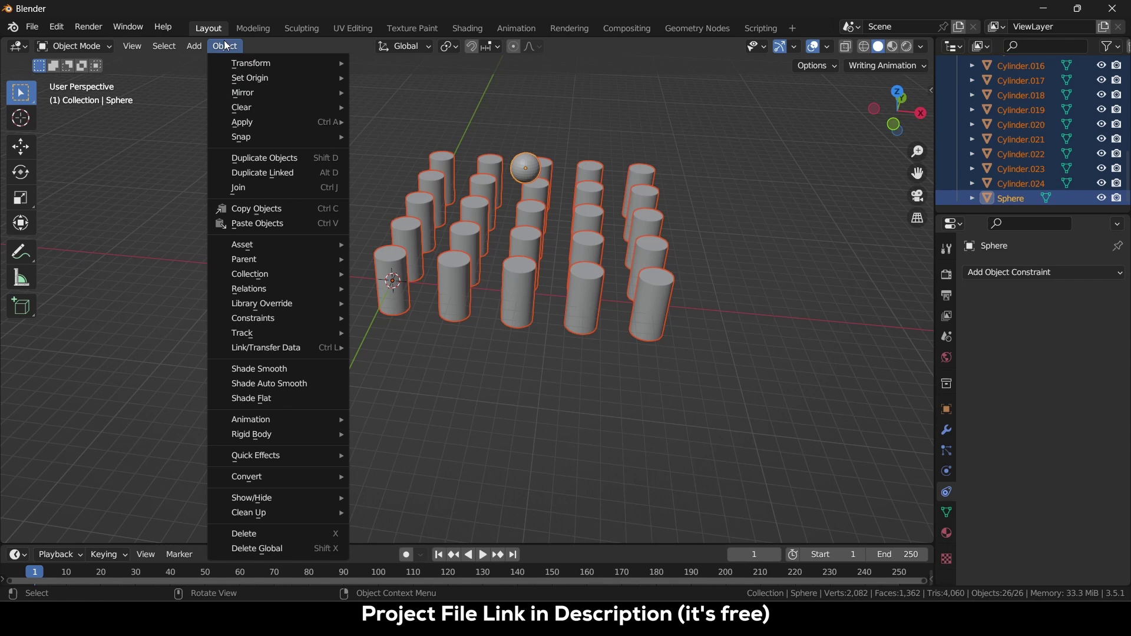
mouse_move(239, 81)
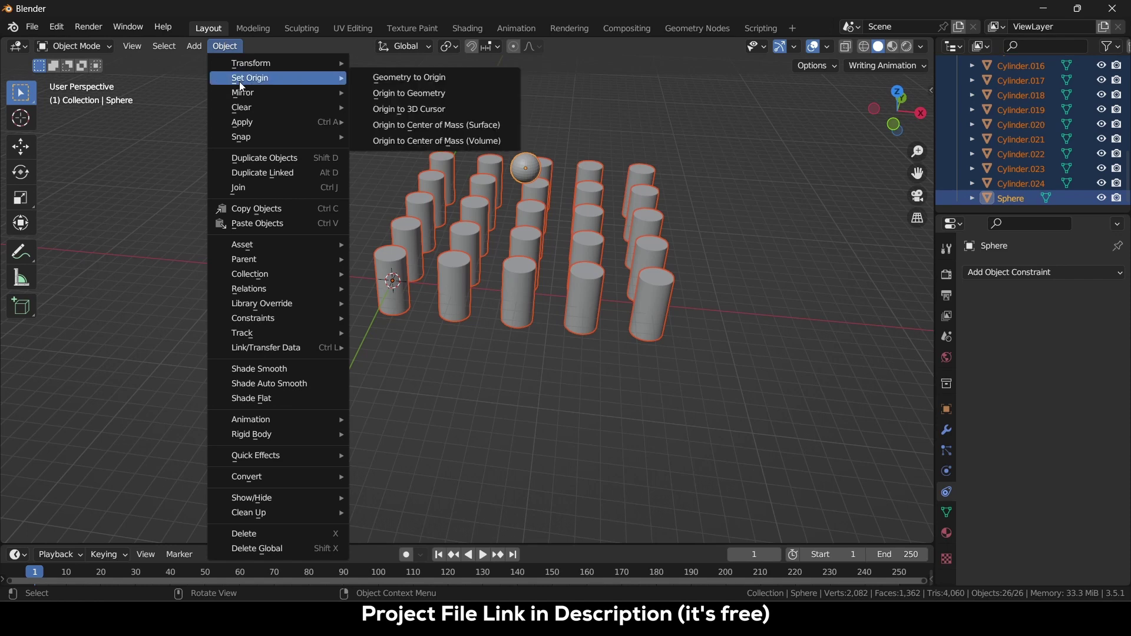
left_click(411, 95)
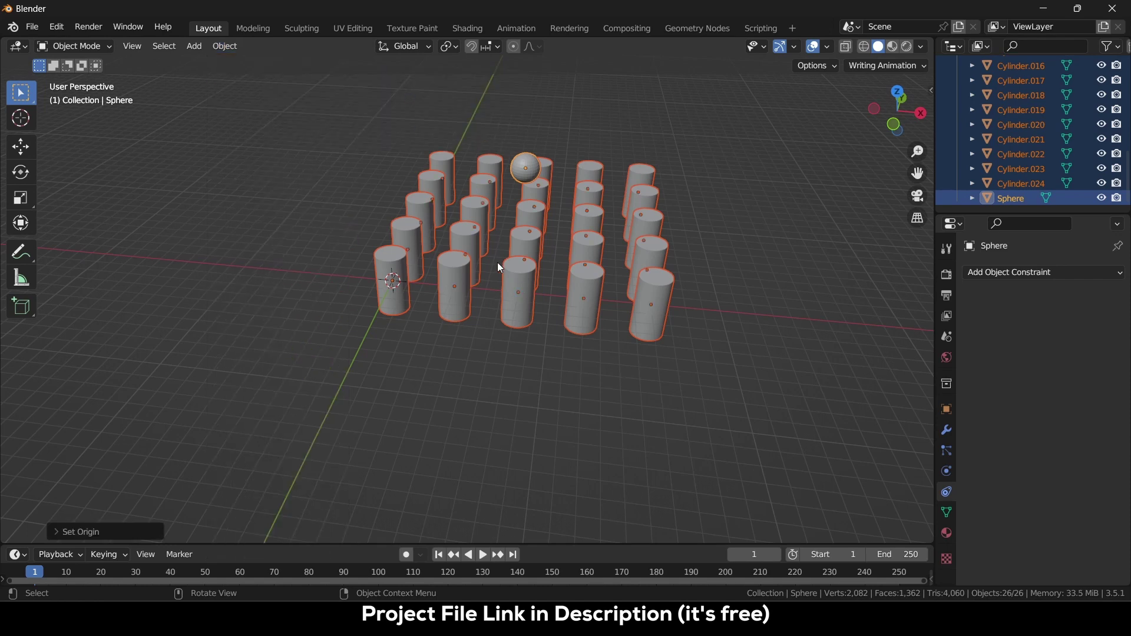
Step: Add a Damped Track constraint to Cylinder.020 targeting the Sphere with track axis -Z
left_click(730, 368)
left_click(666, 310)
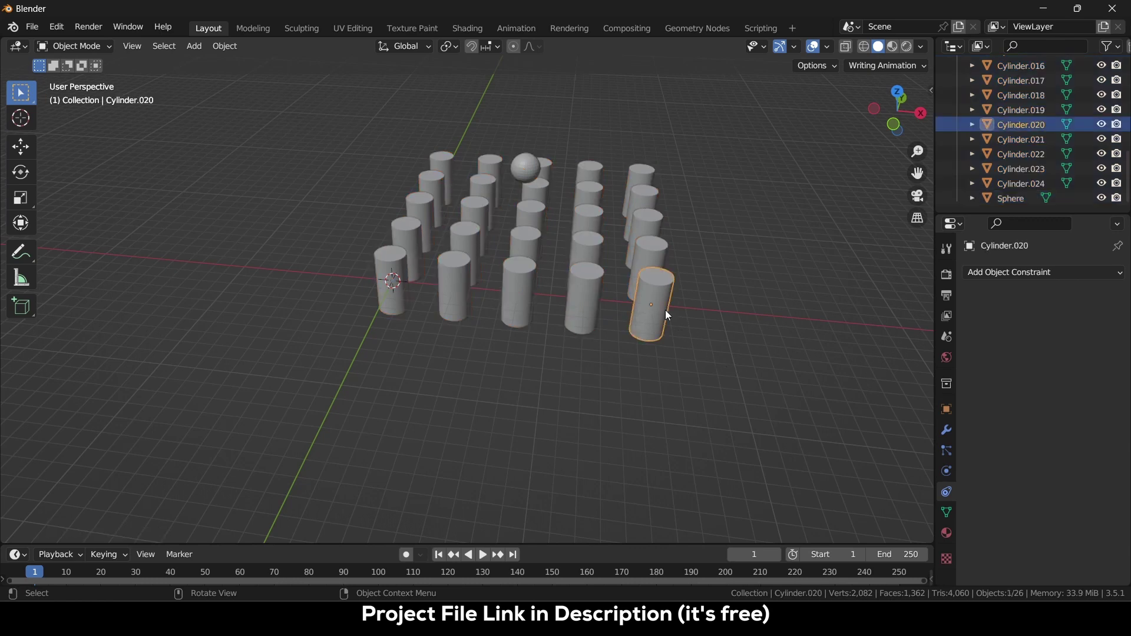
left_click(1075, 272)
left_click(995, 338)
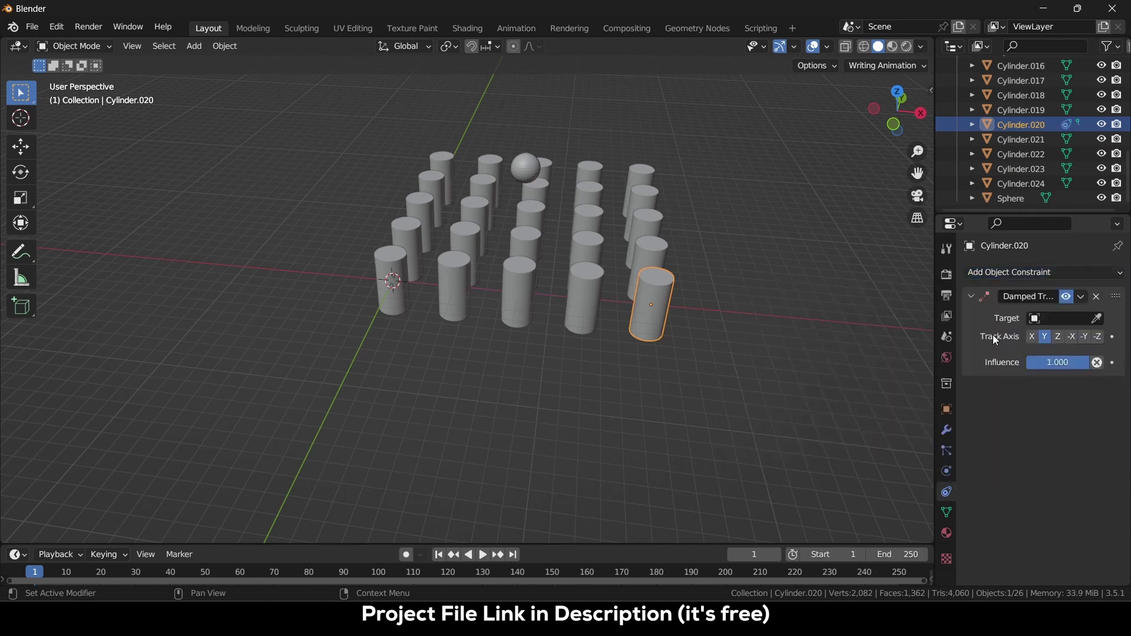
left_click(1097, 318)
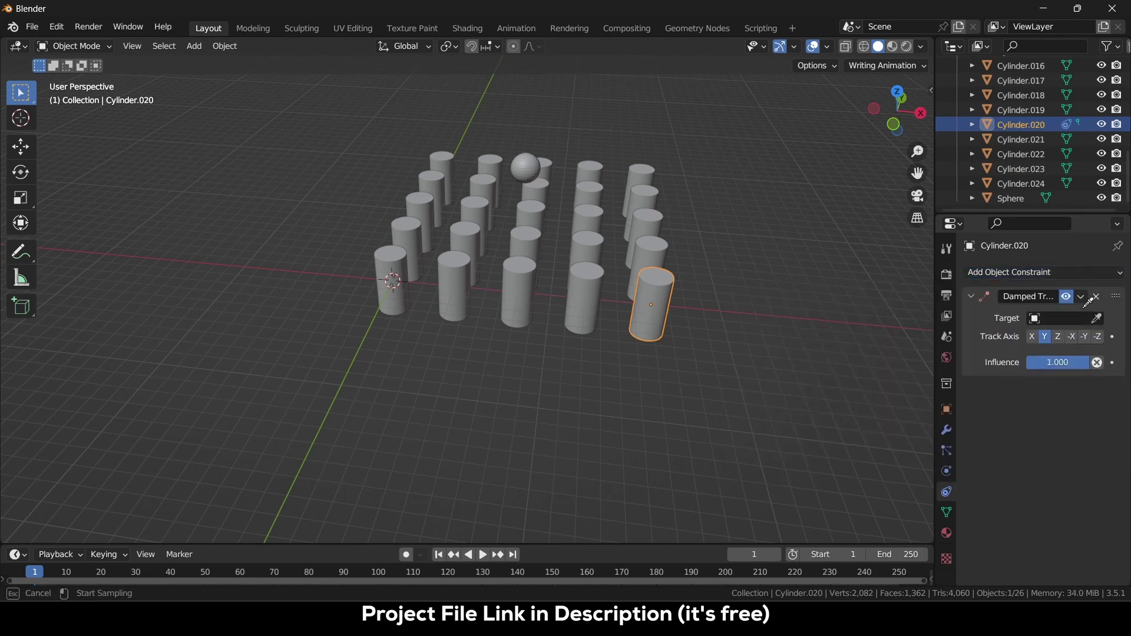
left_click(526, 165)
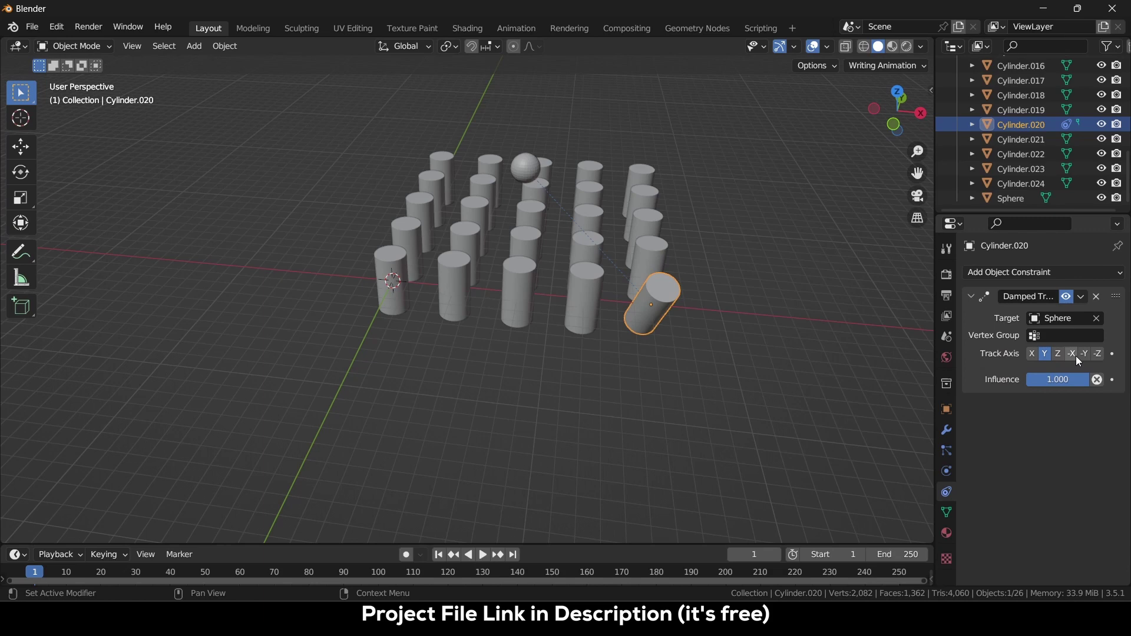
left_click(1084, 354)
left_click(1099, 354)
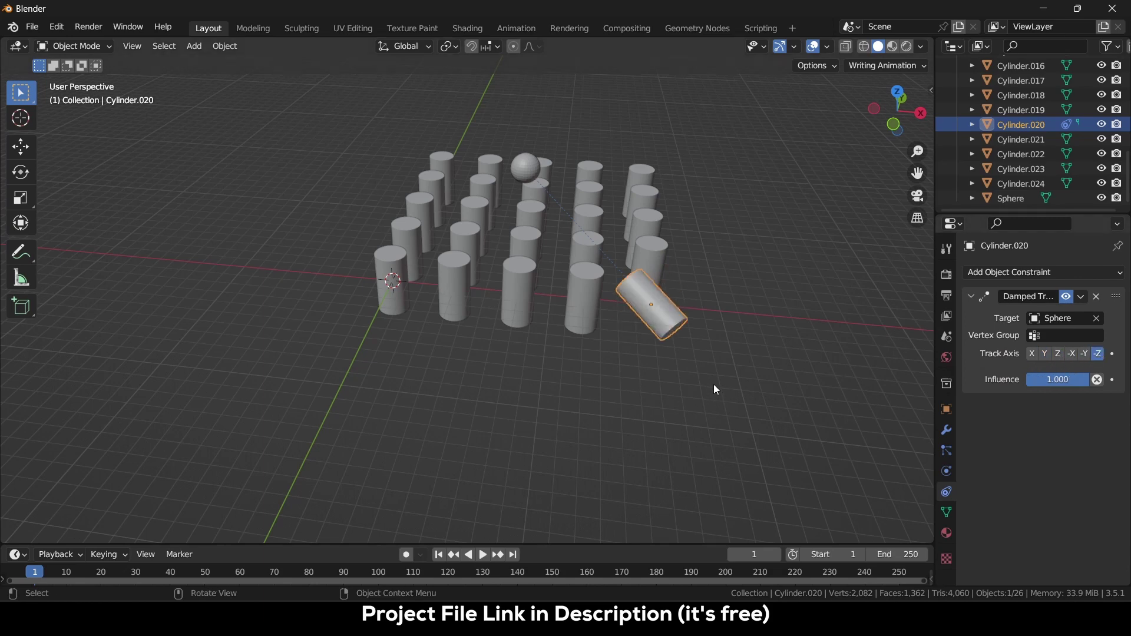
left_click(709, 291)
middle_click_drag(708, 291, 653, 260)
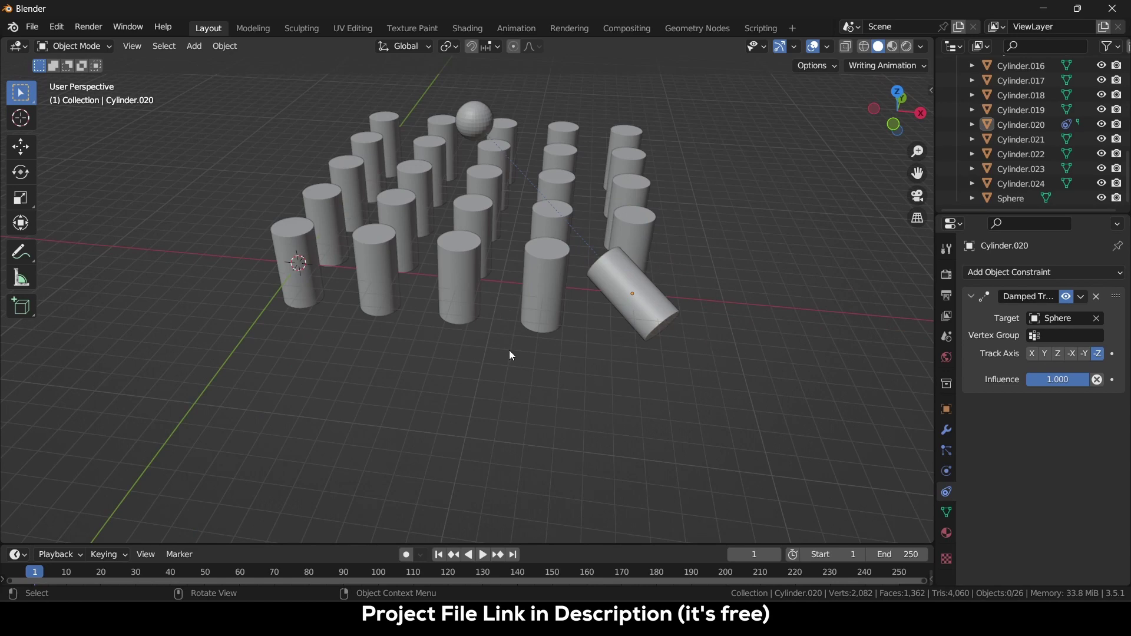
Step: Select every other cylinder by inverting the selection, with Cylinder.020 as the active object
left_click(633, 232)
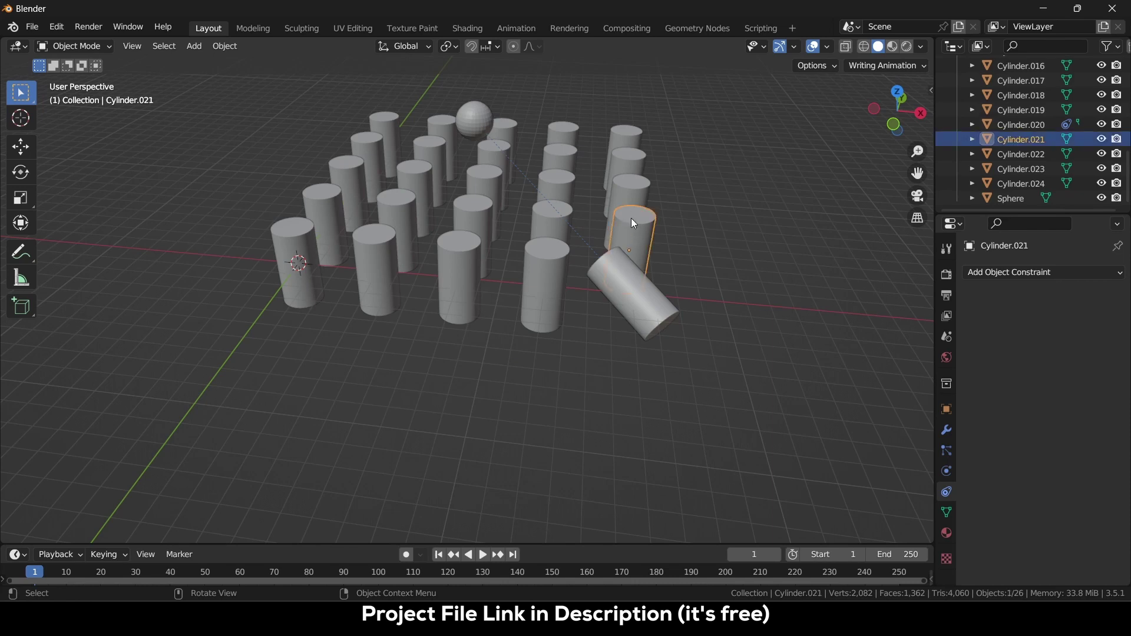
left_click(639, 171, "shift")
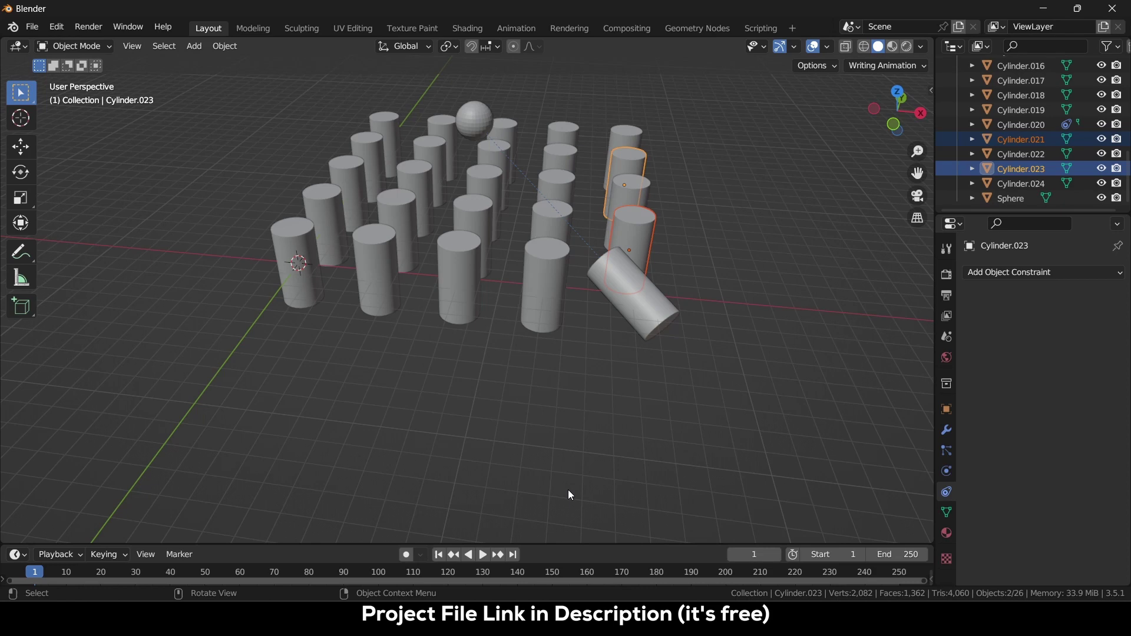
left_click(616, 479)
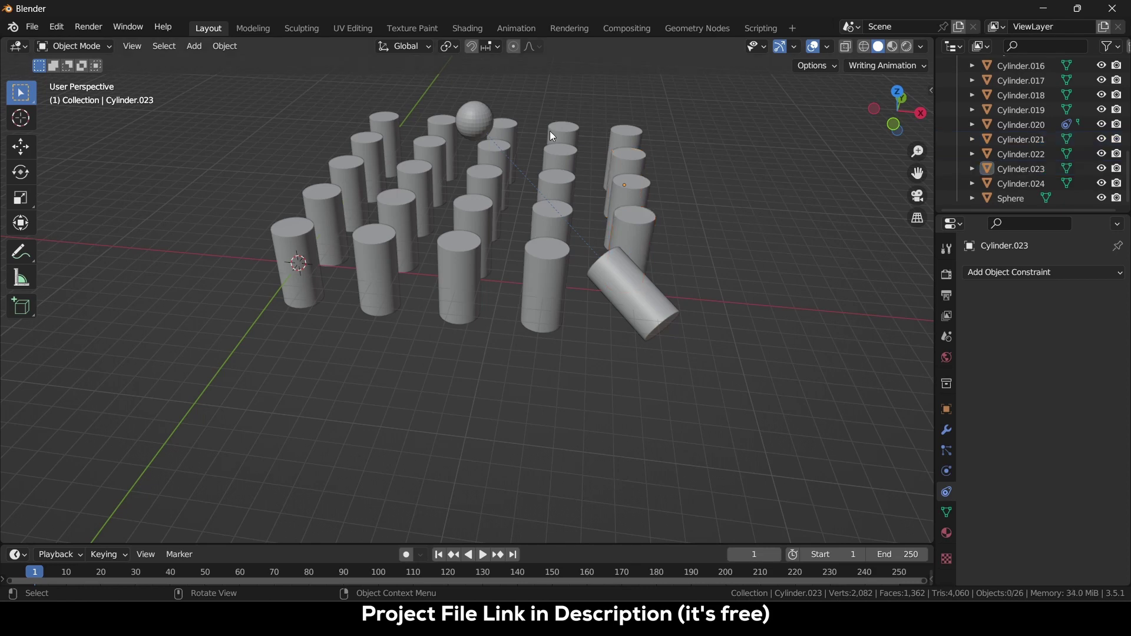
left_click(479, 118, "shift")
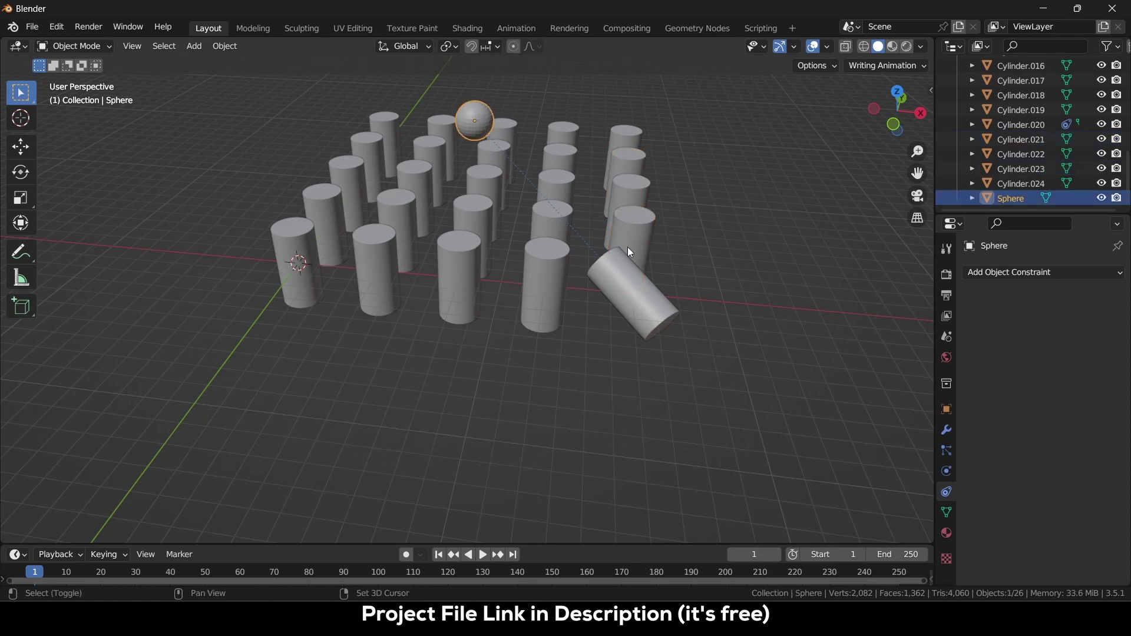
left_click(633, 288, "shift")
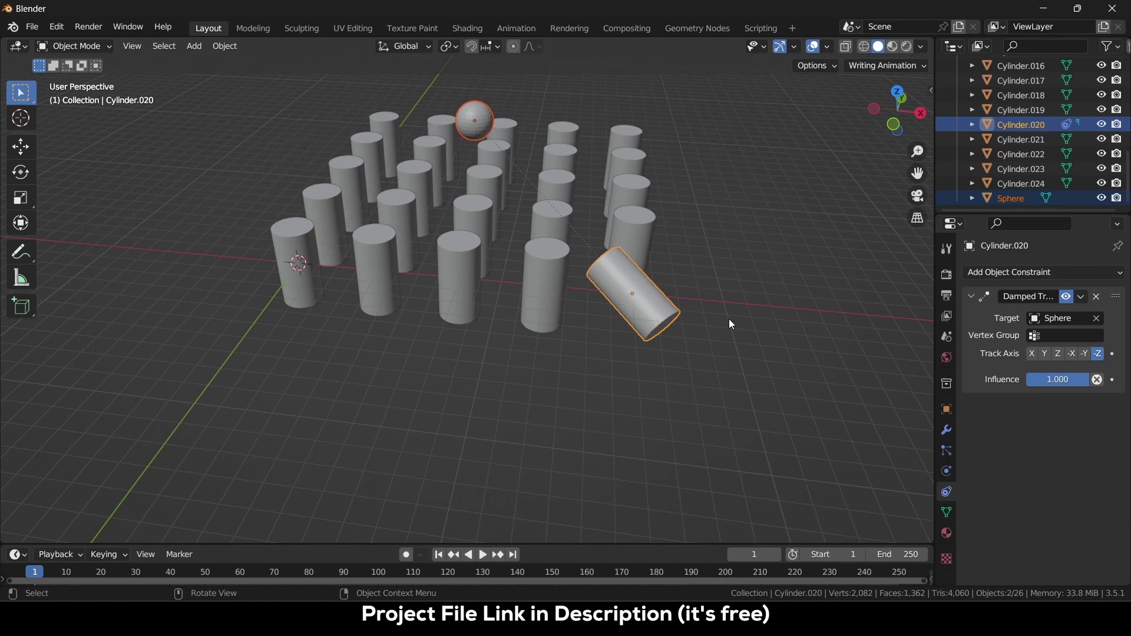
key("ctrl+i")
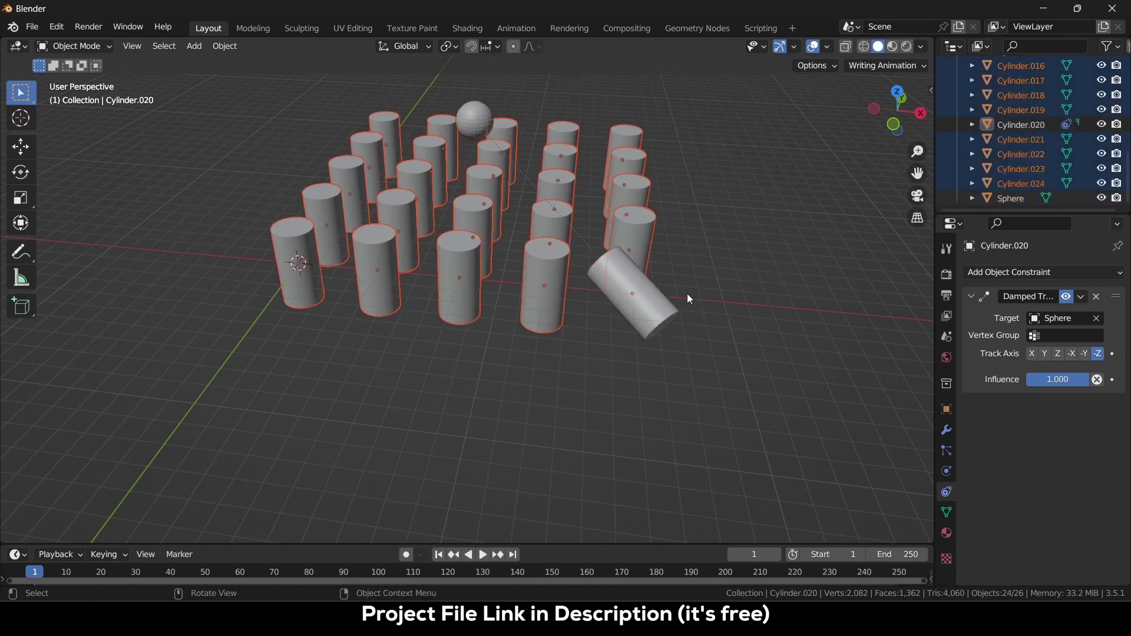
scroll(698, 279, "up", 3)
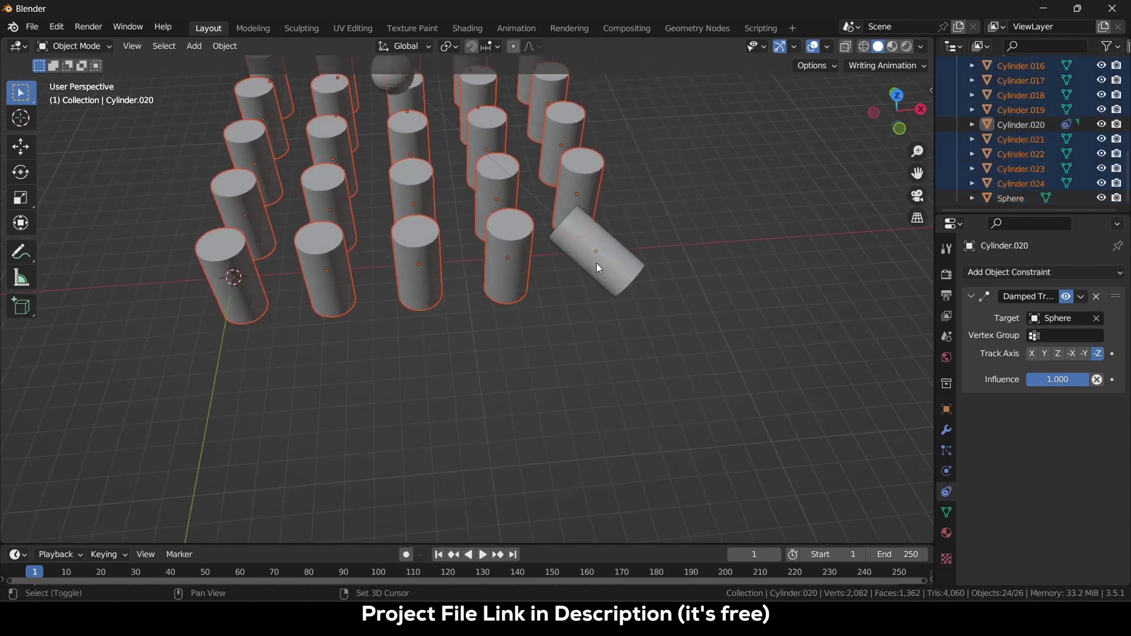
left_click(612, 258, "shift")
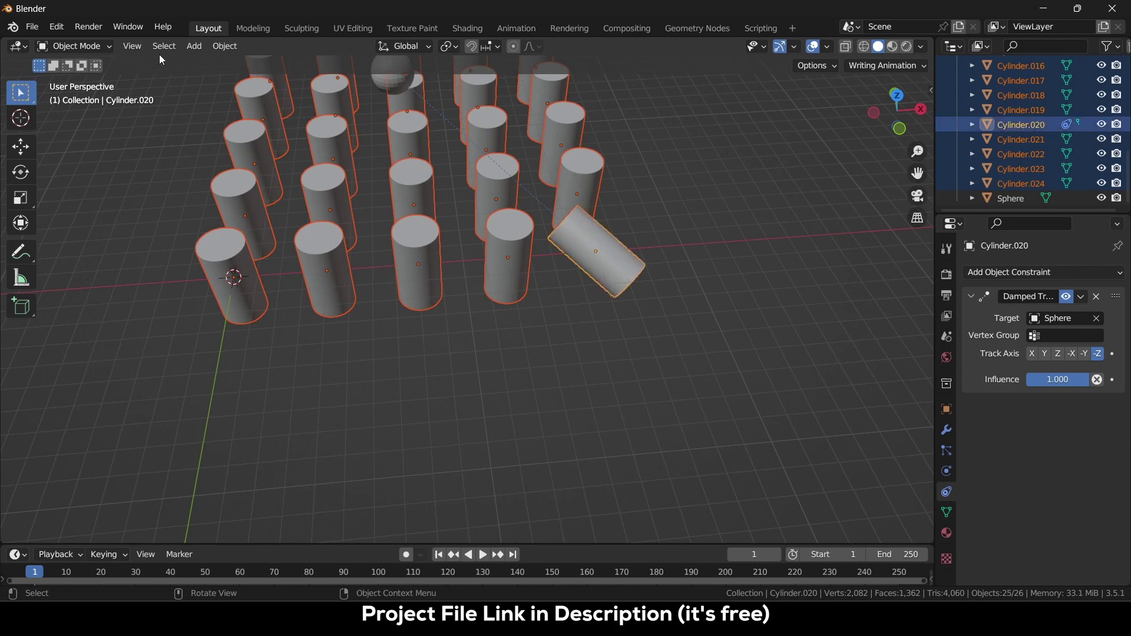
Step: Copy Cylinder.020's constraint to the selected cylinders with Copy Constraints to Selected Objects
left_click(230, 49)
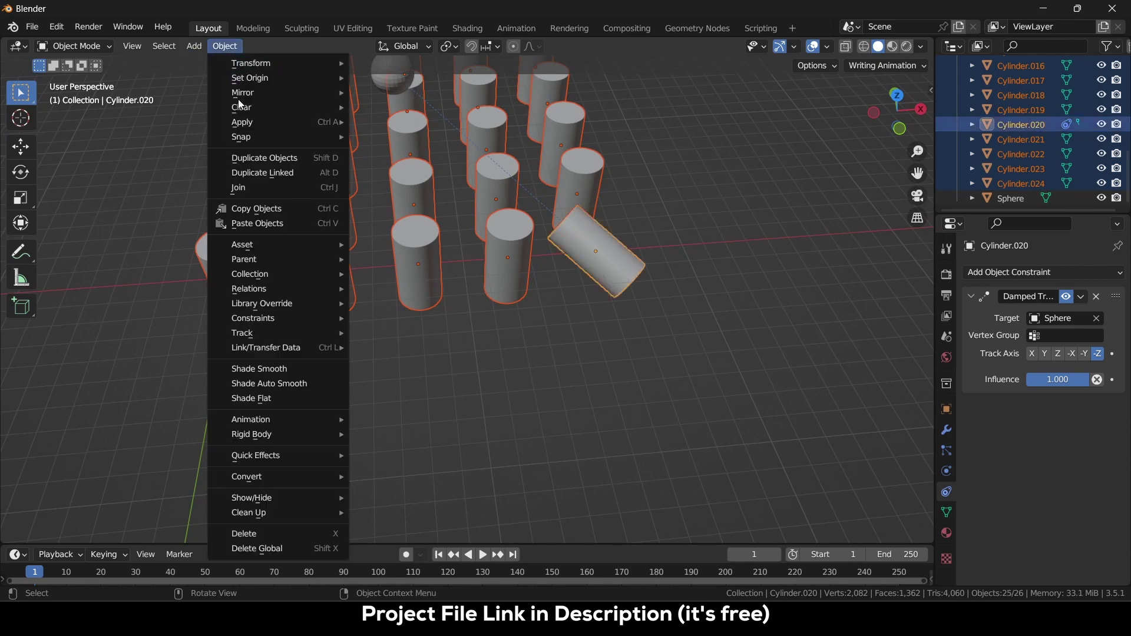
mouse_move(261, 291)
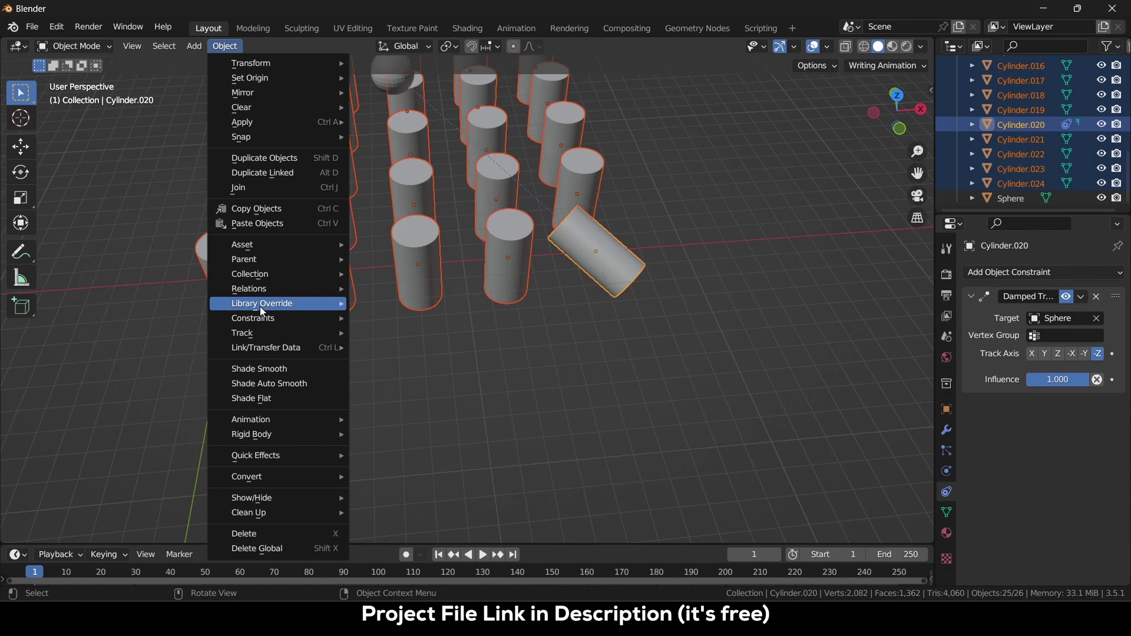
mouse_move(260, 318)
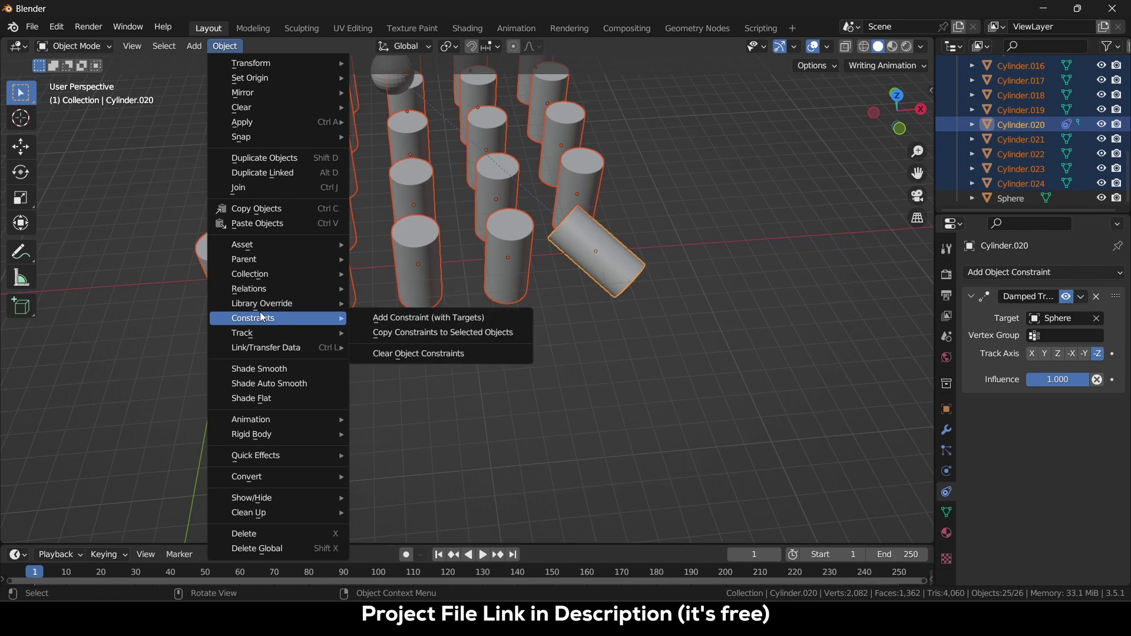
left_click(430, 333)
scroll(519, 277, "down", 5)
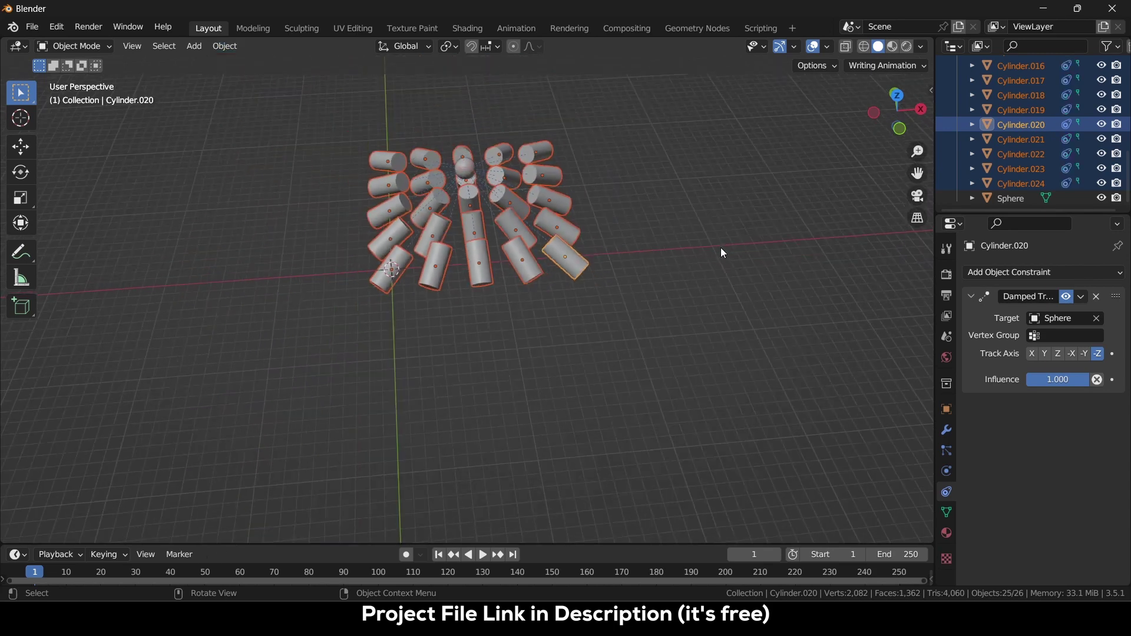
Step: Move the sphere to a new spot, then from top view drag it toward the upper left
left_click(463, 167)
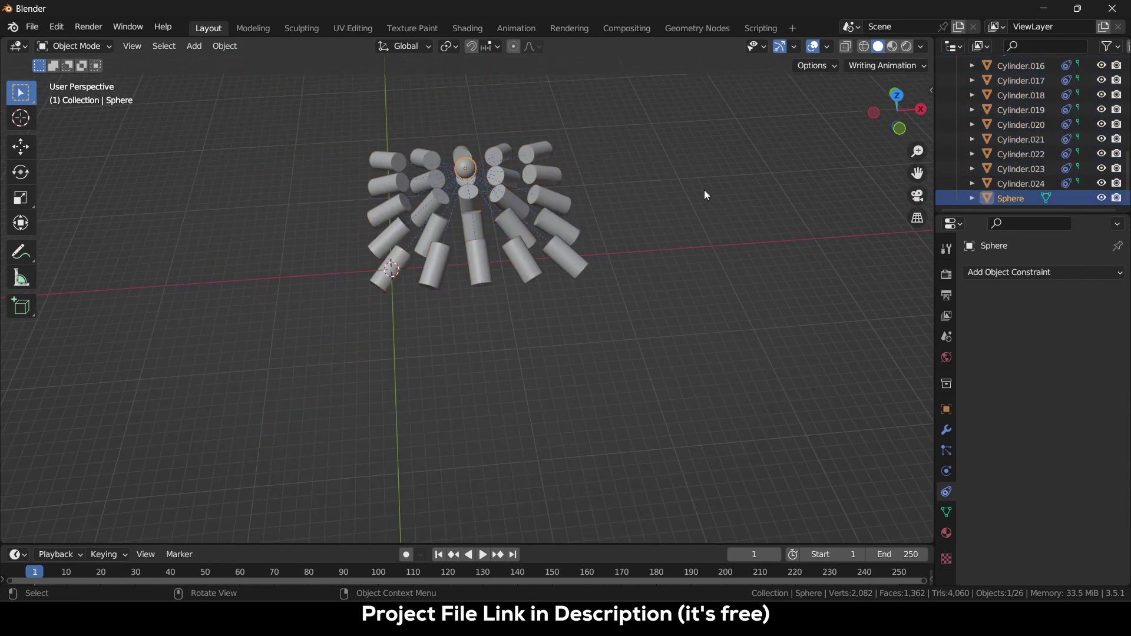
key("g")
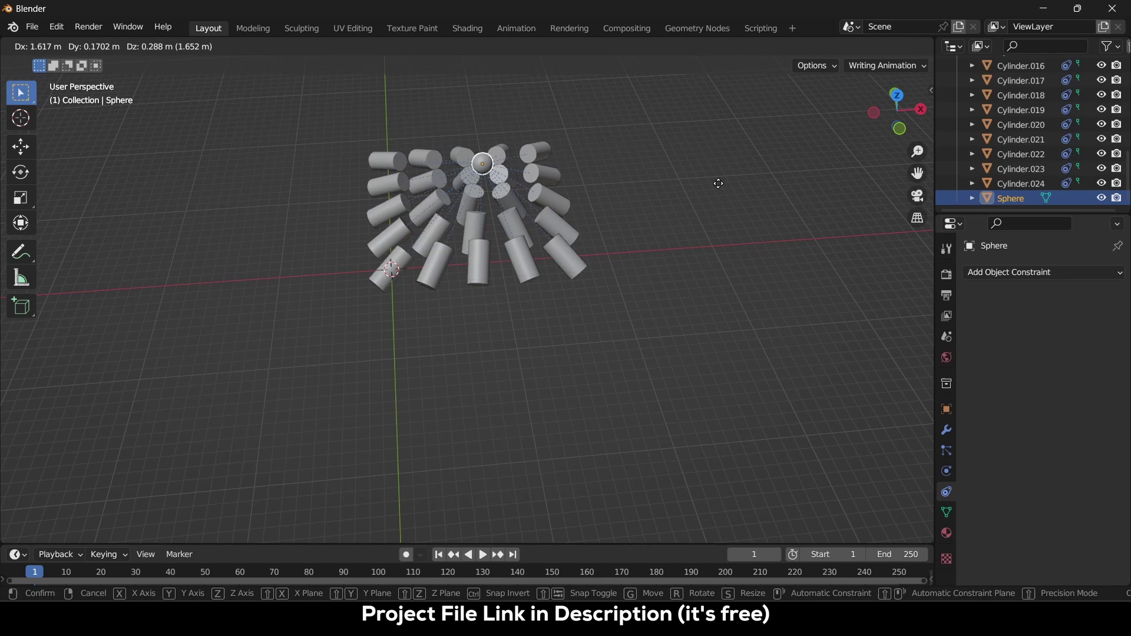
left_click(661, 220)
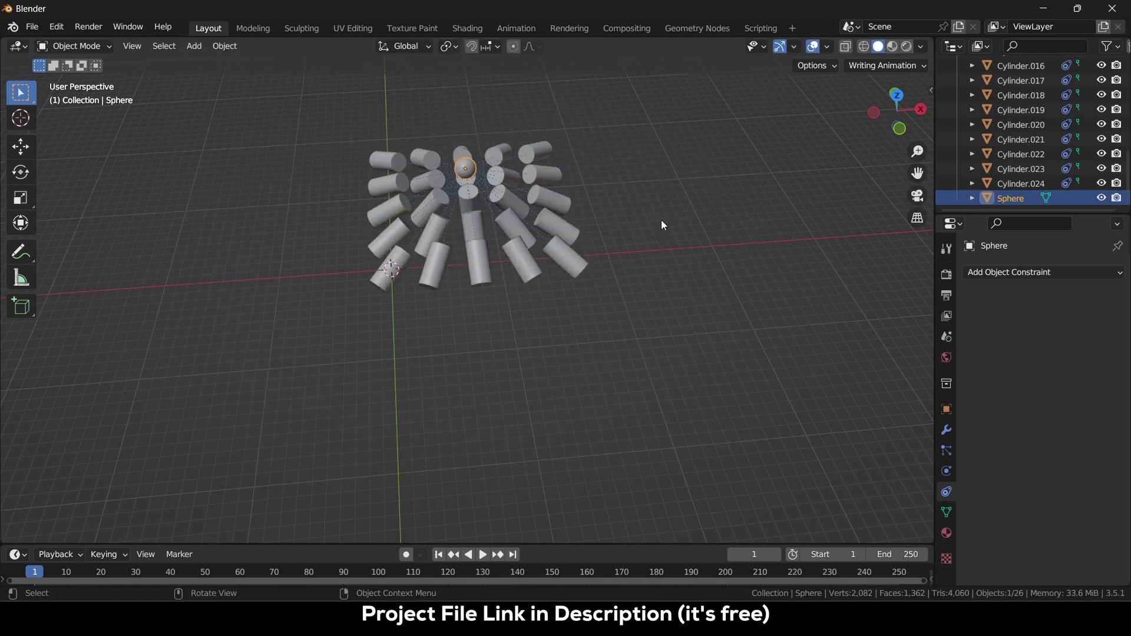
key("KP_7")
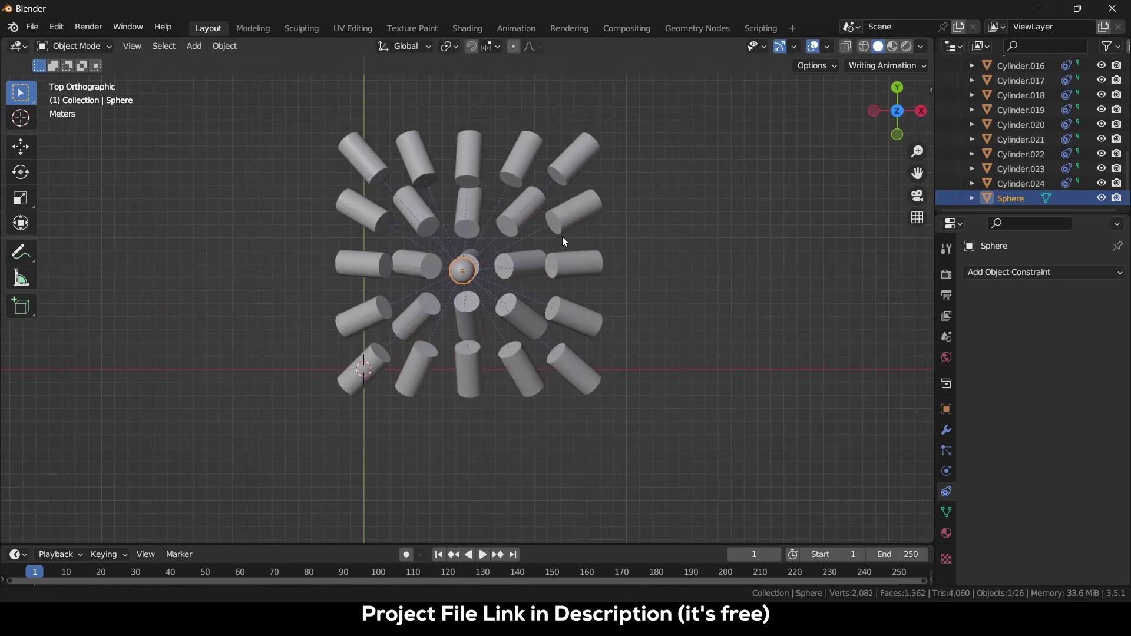
key("g")
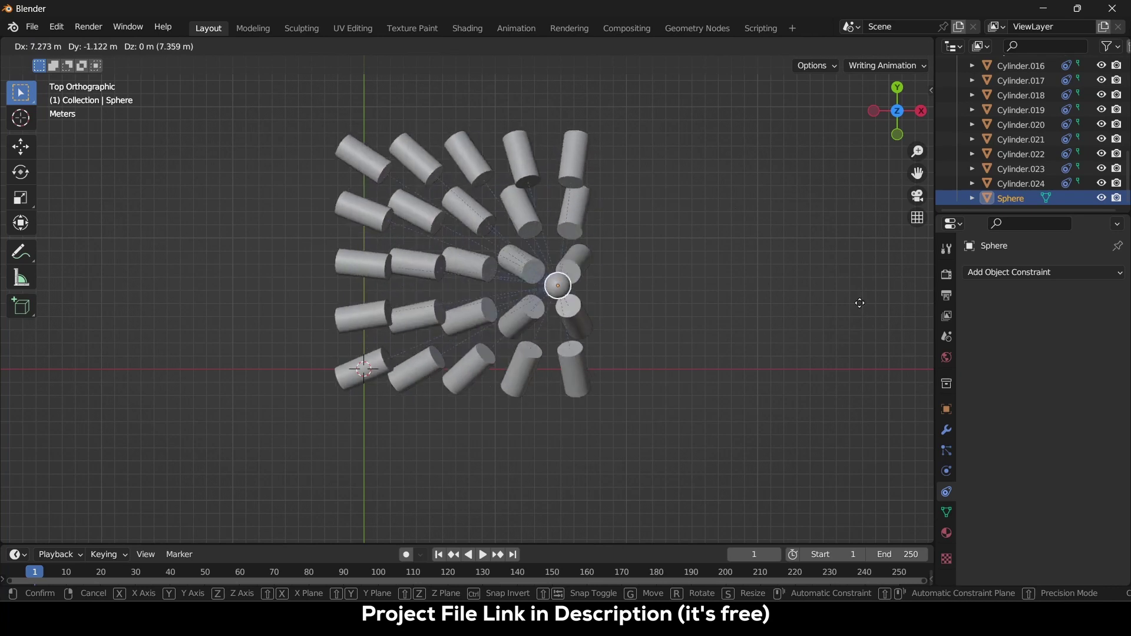